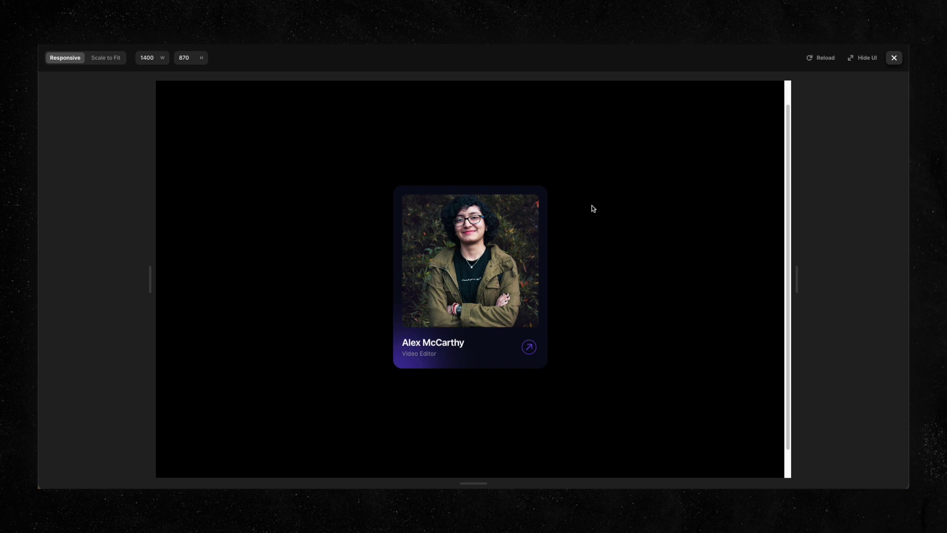
Scroll through the 1400 × 870 profile card preview, then close it to return to the editor.
scroll(636, 198, down, 1)
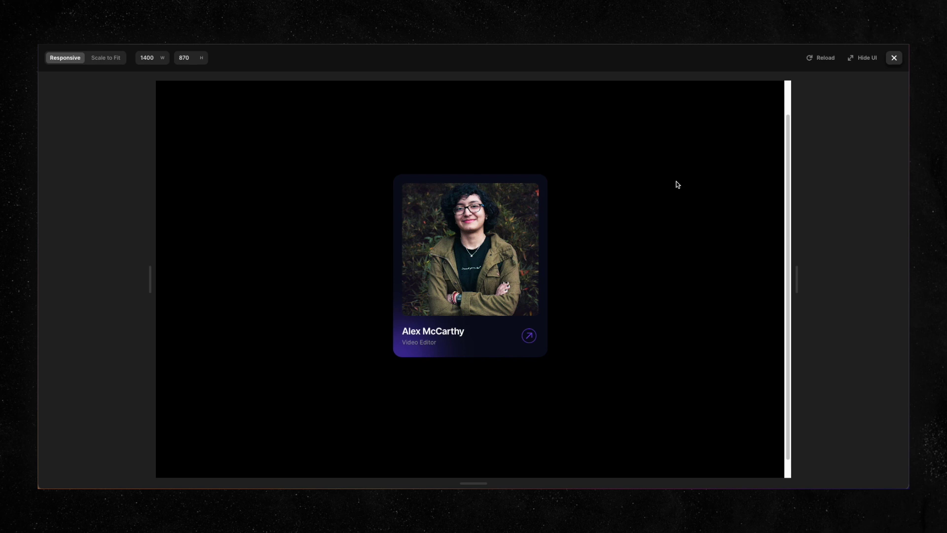
click(894, 58)
Detach the Card Hover card from its component and reselect the frame.
click(538, 225)
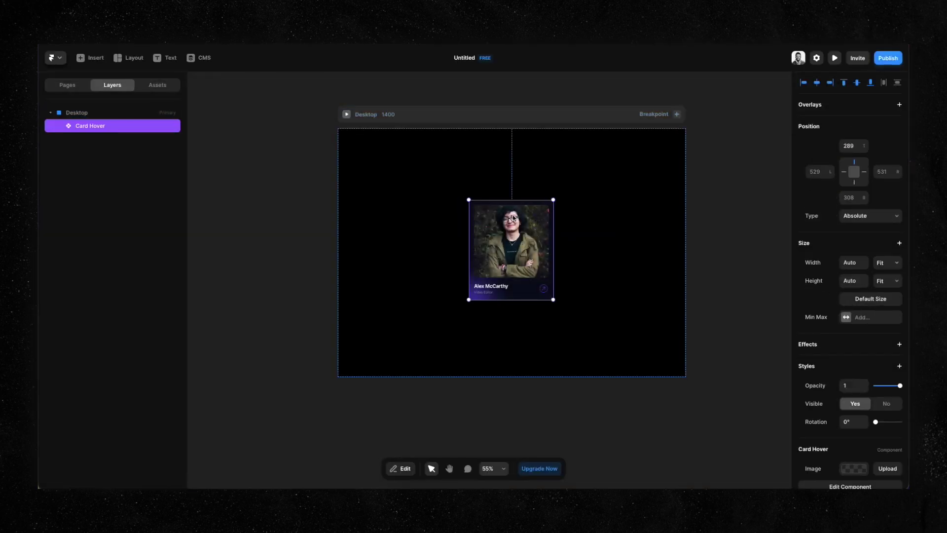
right_click(528, 235)
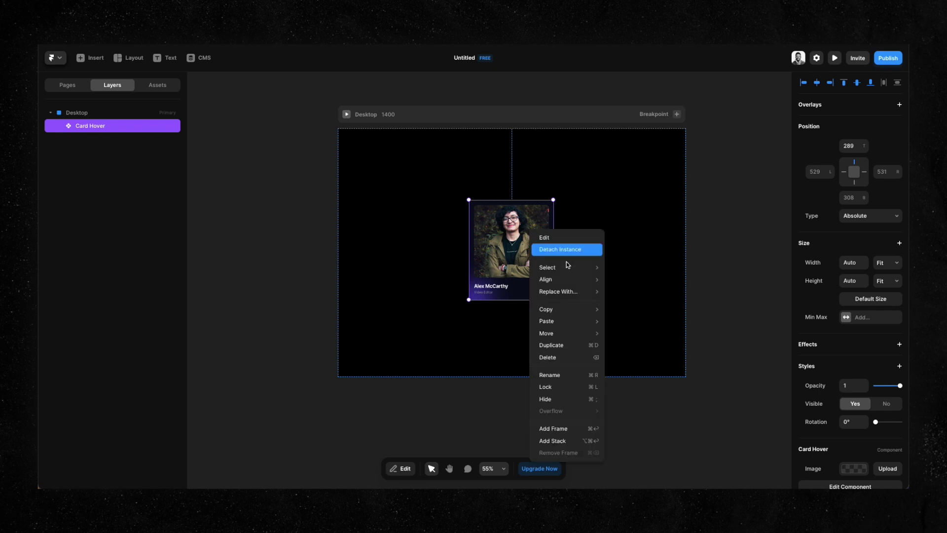
click(568, 249)
click(613, 215)
click(541, 205)
Expand the Image, Name/Arrow, Name/Tag and Arrow Icon layers to inspect them, then collapse them.
click(69, 139)
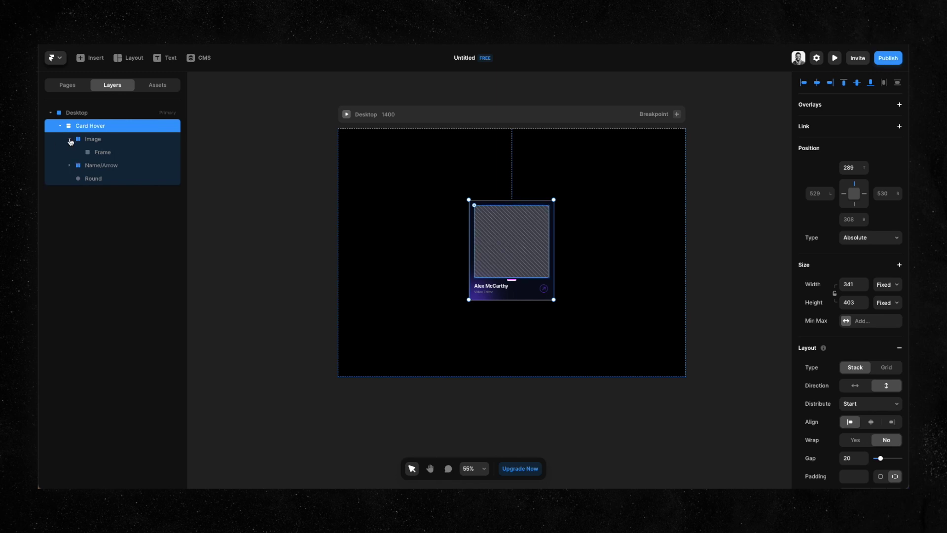
click(69, 165)
click(79, 178)
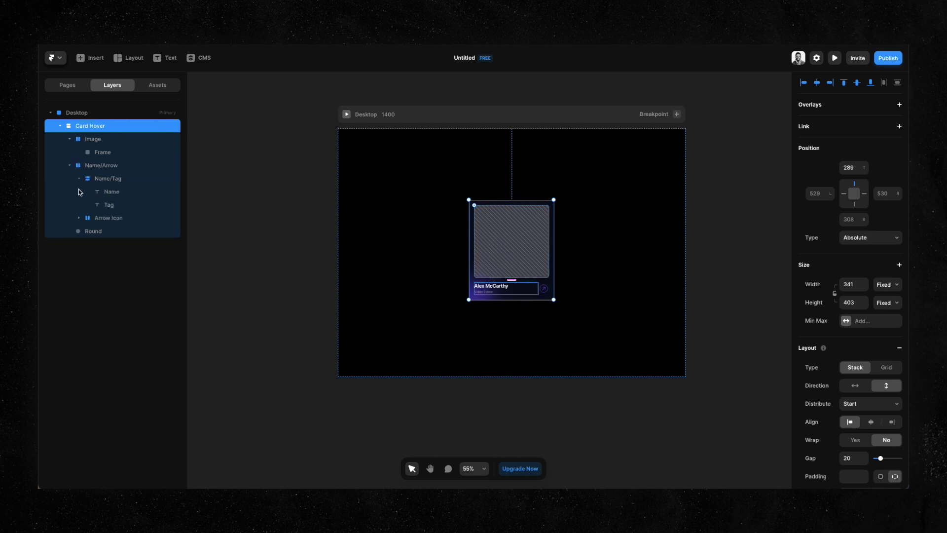
click(79, 218)
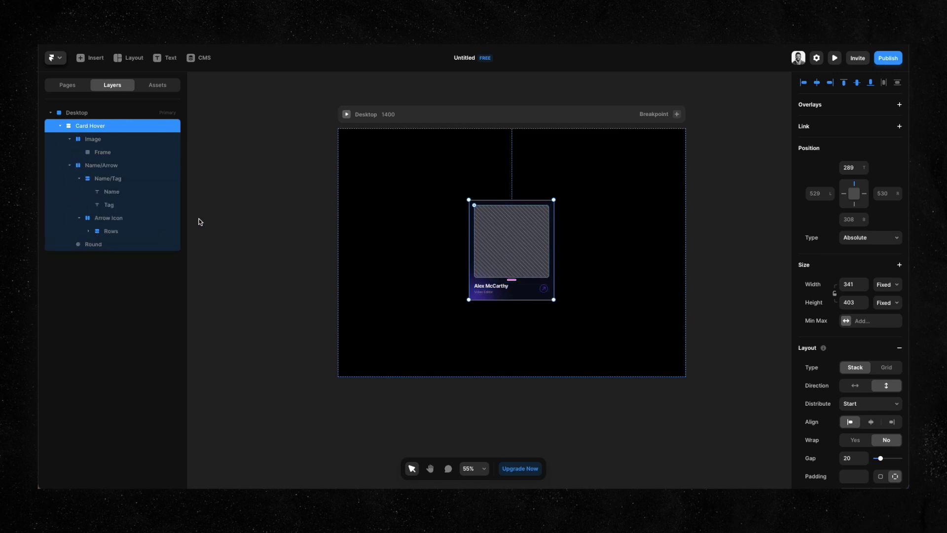
scroll(512, 211, up, 5)
scroll(511, 210, up, 3)
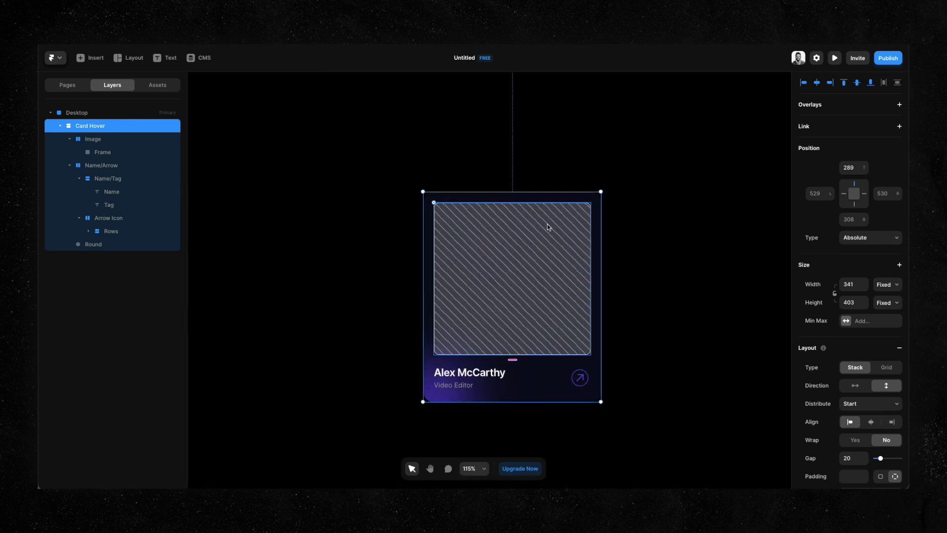
scroll(528, 250, down, 2)
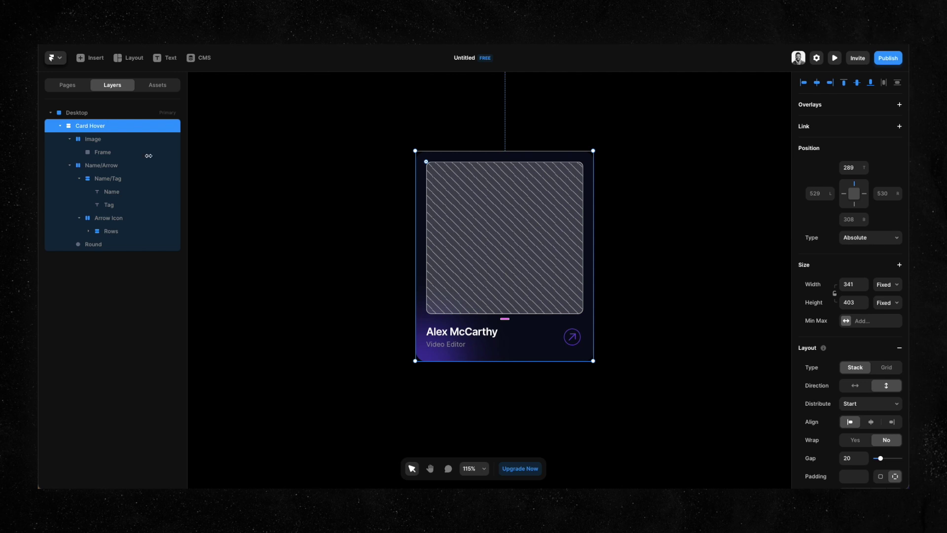
click(123, 139)
click(70, 165)
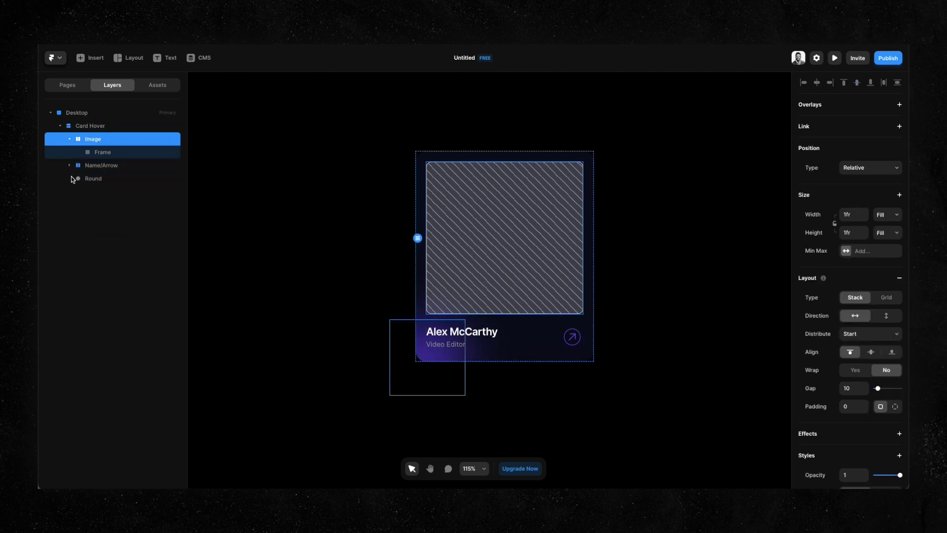
click(69, 139)
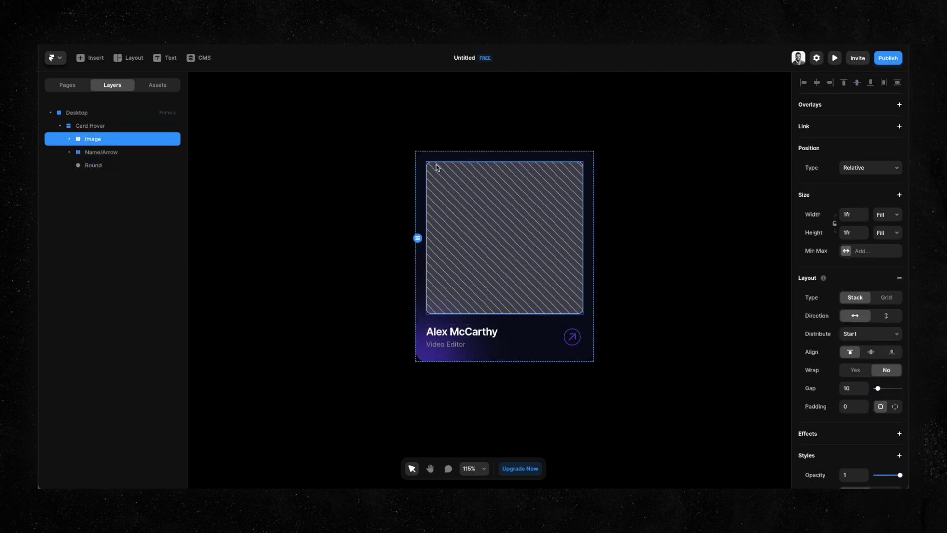
Rename the layers to Image Container, Name/Arrow Container and Gradient.
double_click(123, 140)
text(Image Container)
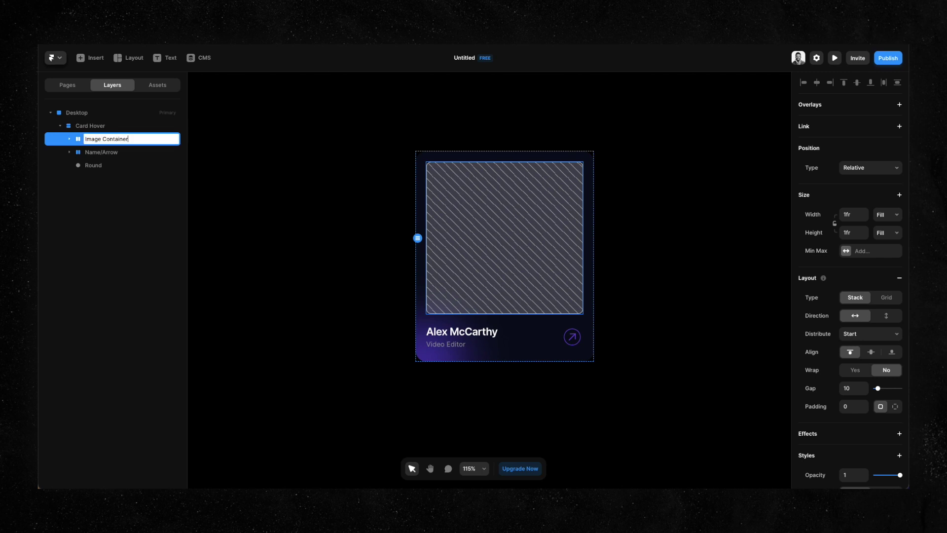
click(101, 152)
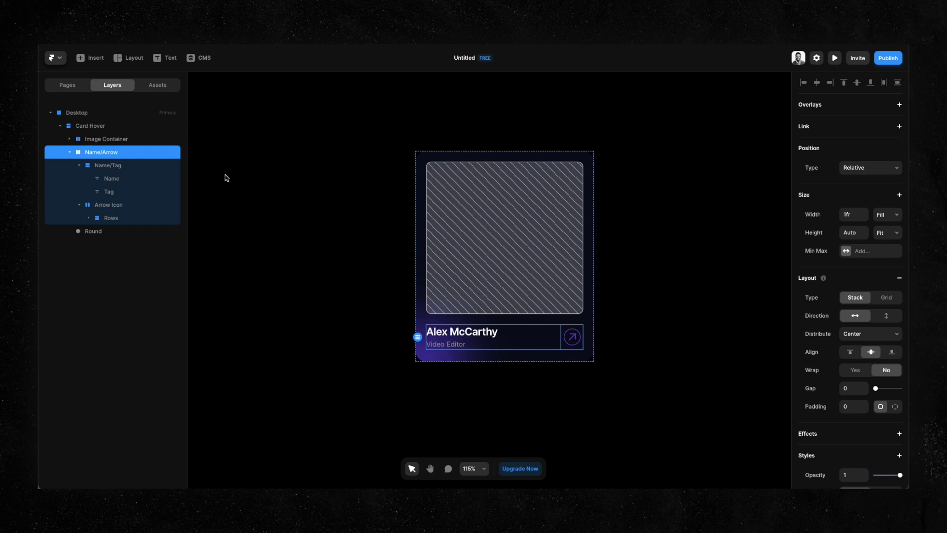
double_click(128, 152)
text(Container)
key(Return)
click(69, 152)
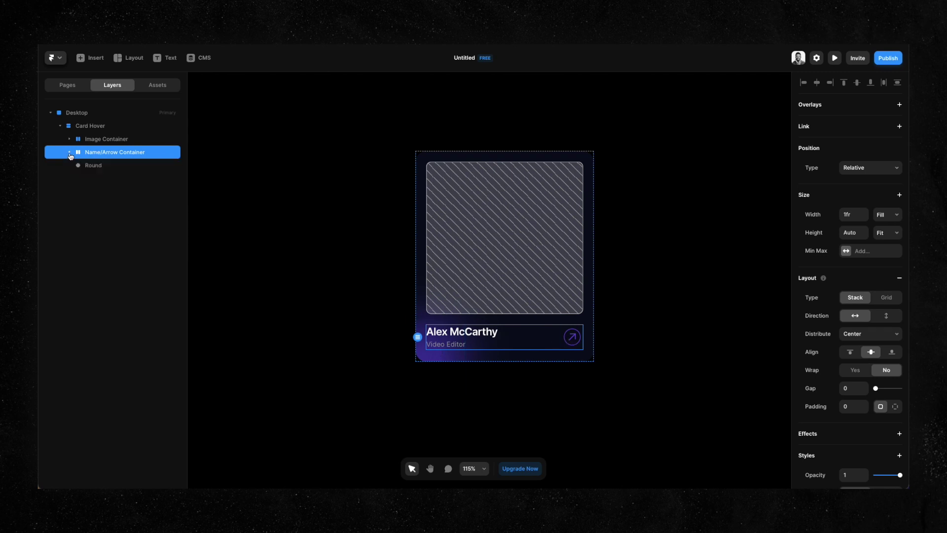
double_click(102, 166)
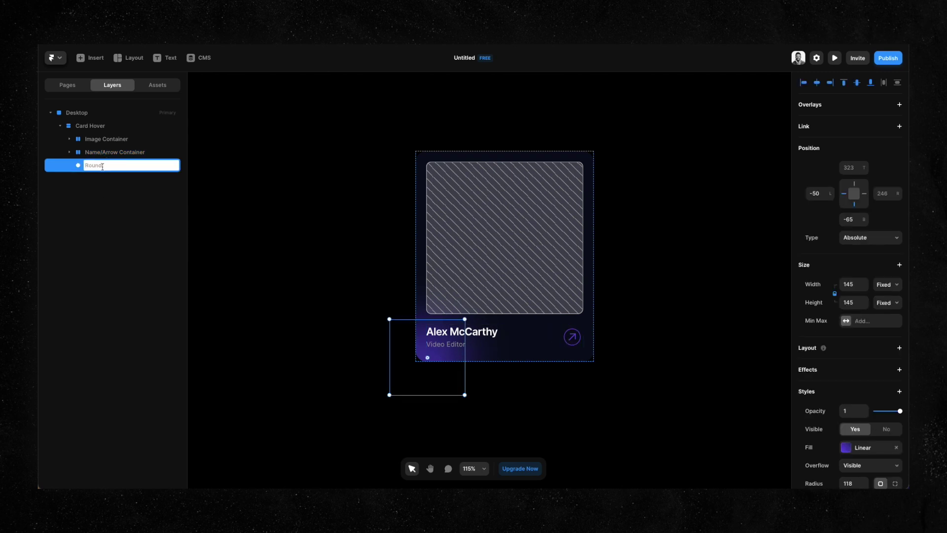
text(Gradient)
key(Return)
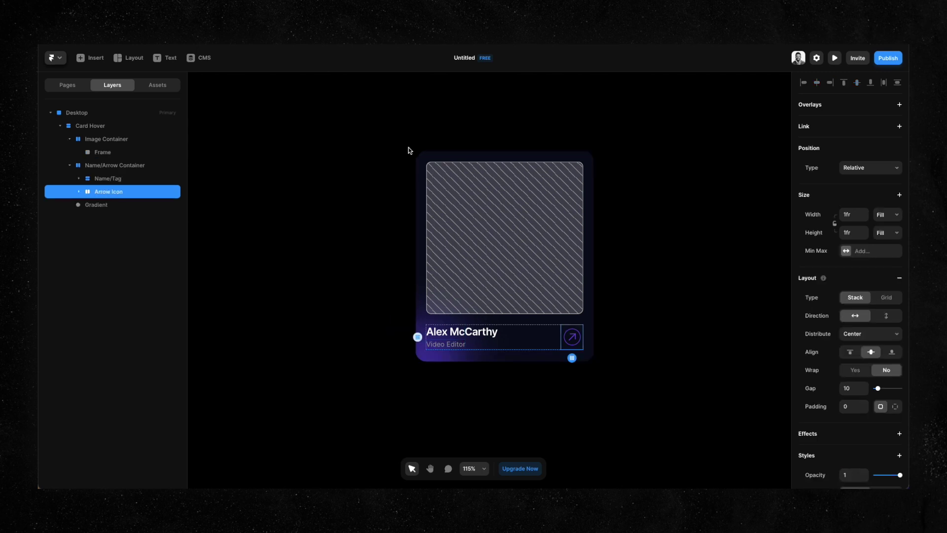
Move Card Hover out of the Desktop frame and bring Desktop back into view.
scroll(408, 149, down, 5)
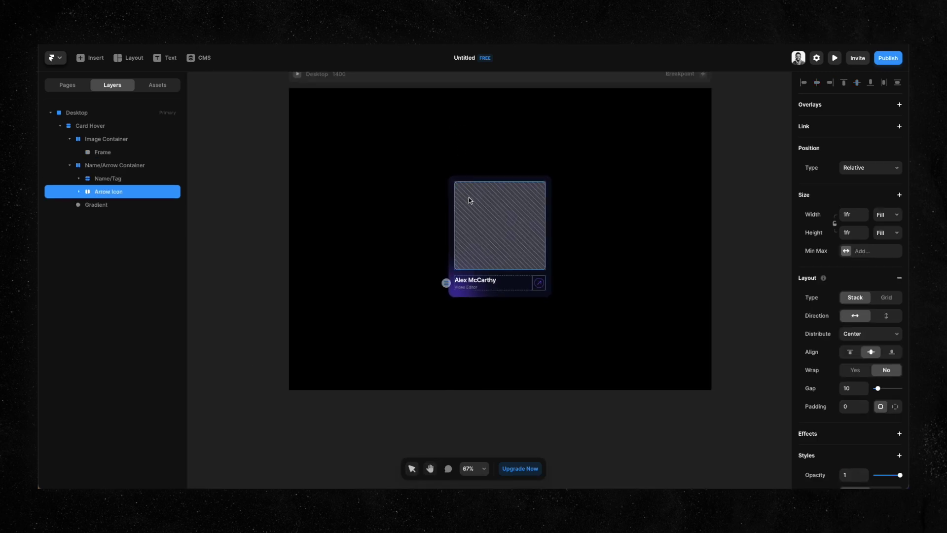
drag(474, 180, 182, 163)
key(space)
drag(582, 179, 514, 194)
scroll(486, 193, up, 3)
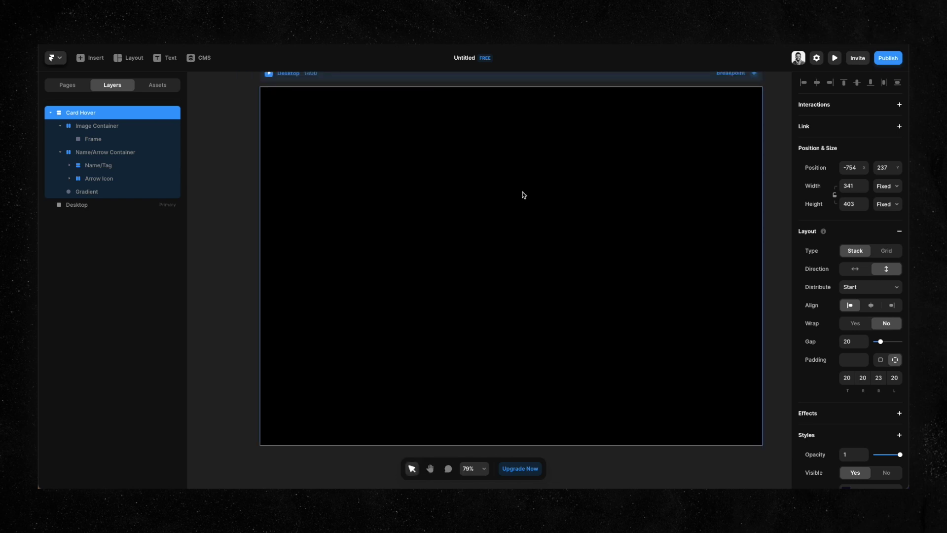
Insert an image element onto the Desktop and size it 350 × 400.
text(iimage)
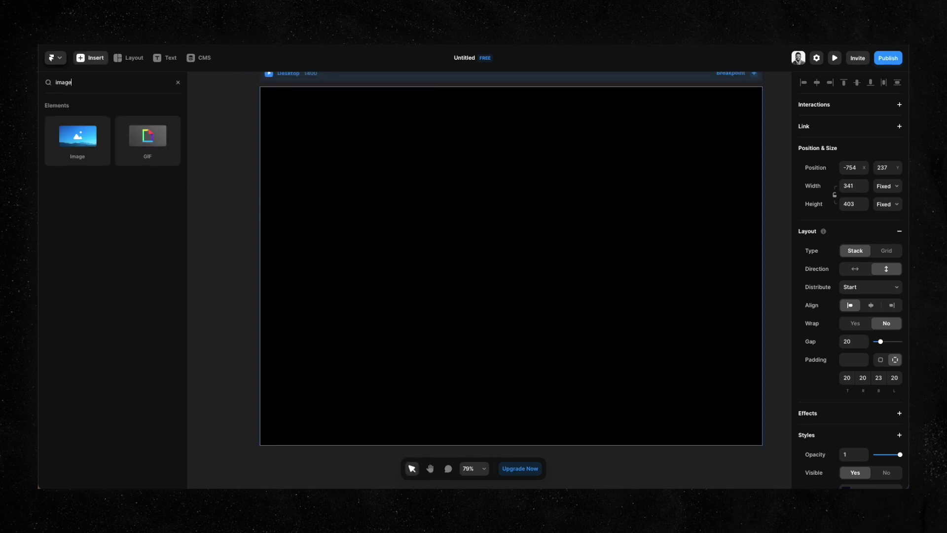
mouse_move(169, 165)
mouse_down()
mouse_move(554, 217)
mouse_move(537, 225)
mouse_up()
click(856, 286)
text(350)
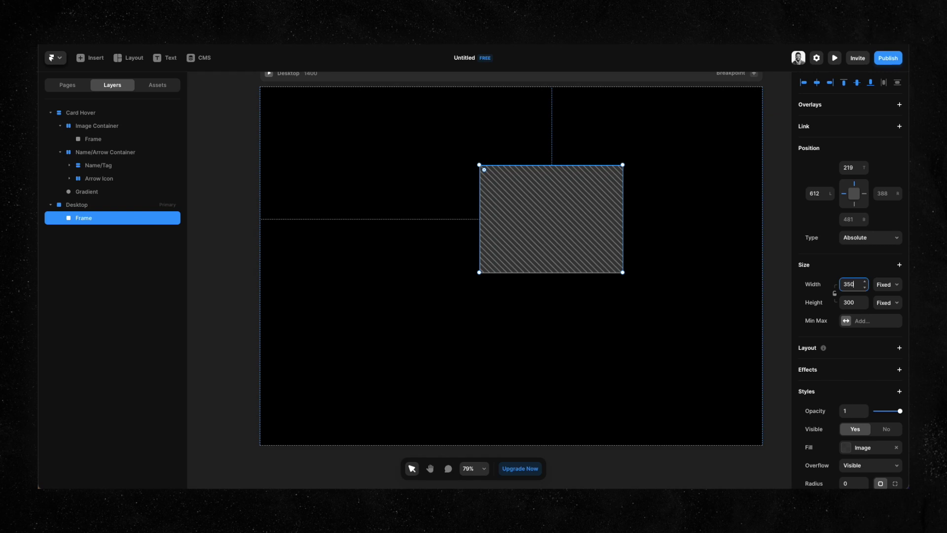
key(Tab)
text(400)
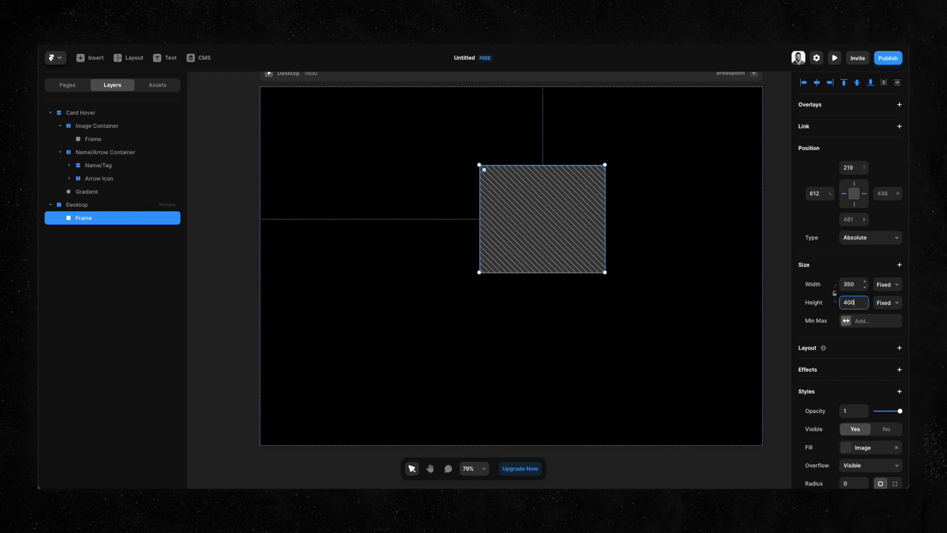
key(Return)
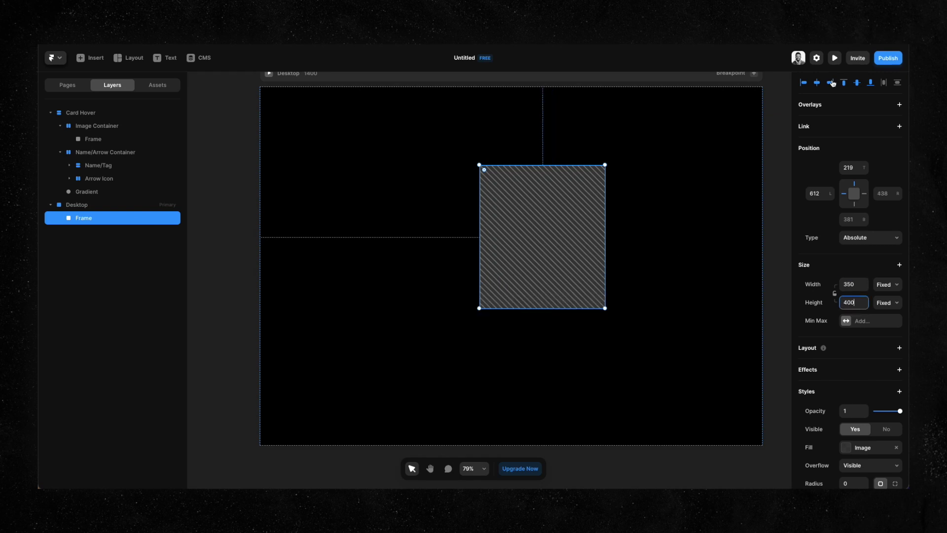
Centre the image frame horizontally and vertically on Desktop and wrap it in a stack.
click(817, 82)
click(857, 82)
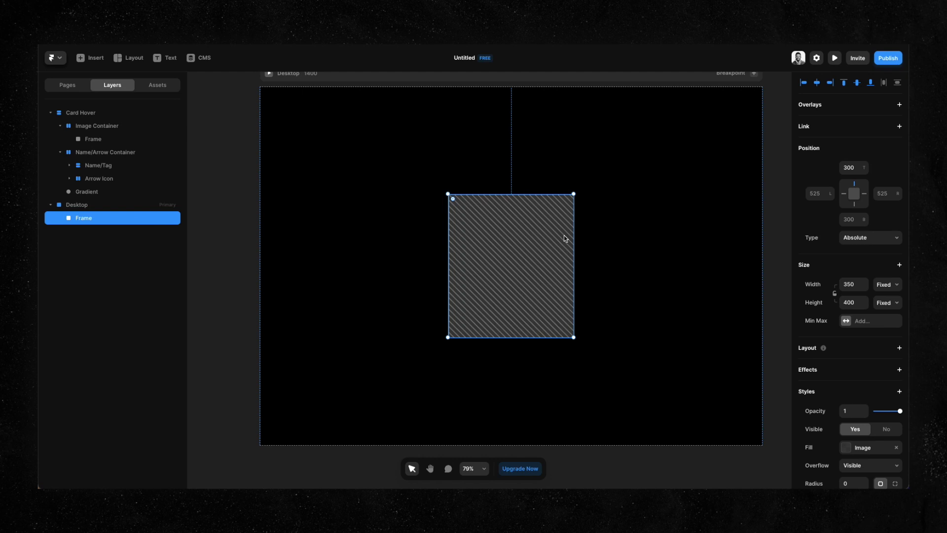
key(shift+a)
Wrap the frame in a second nested Columns stack.
click(126, 154)
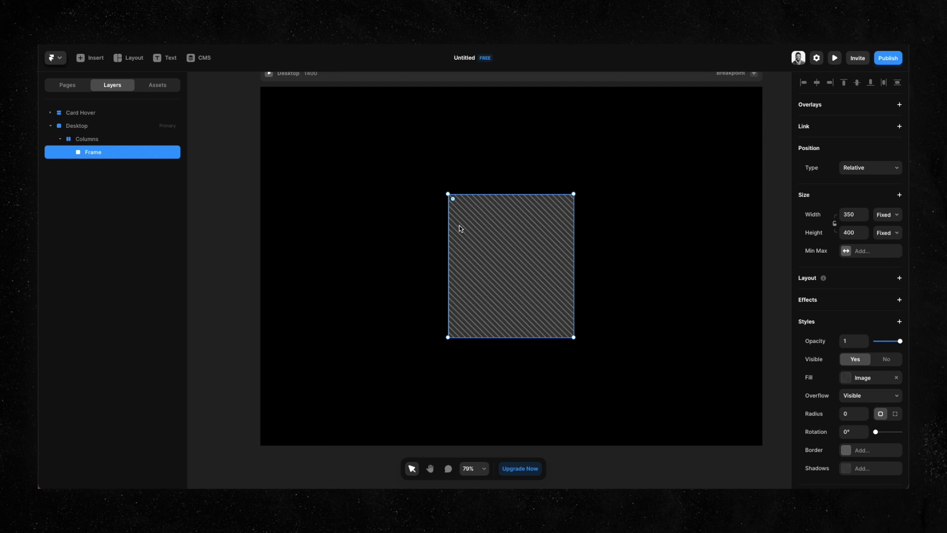
key(shift+a)
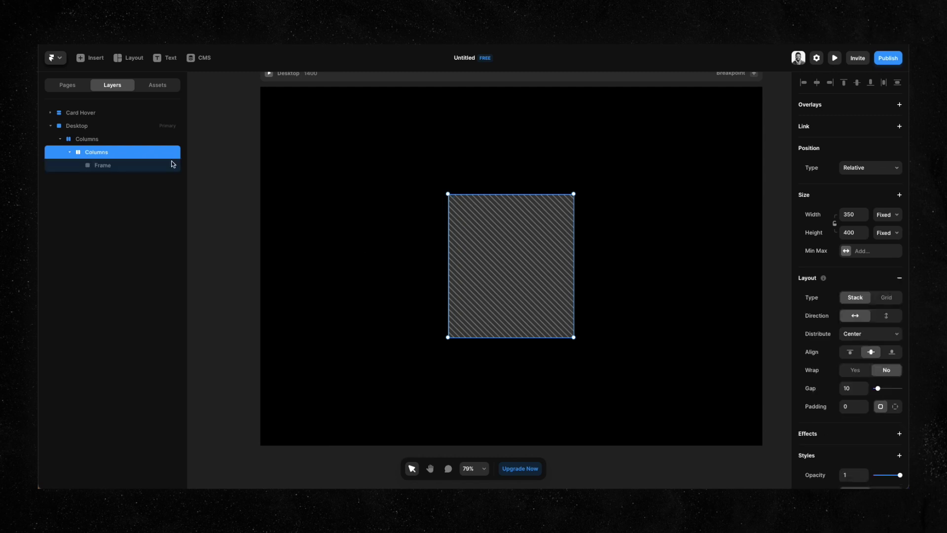
click(111, 139)
click(111, 151)
click(111, 168)
click(112, 153)
click(103, 142)
Rename the outer stack 'Card Hover' and the inner stack 'Image Container', fixing a typo.
double_click(102, 143)
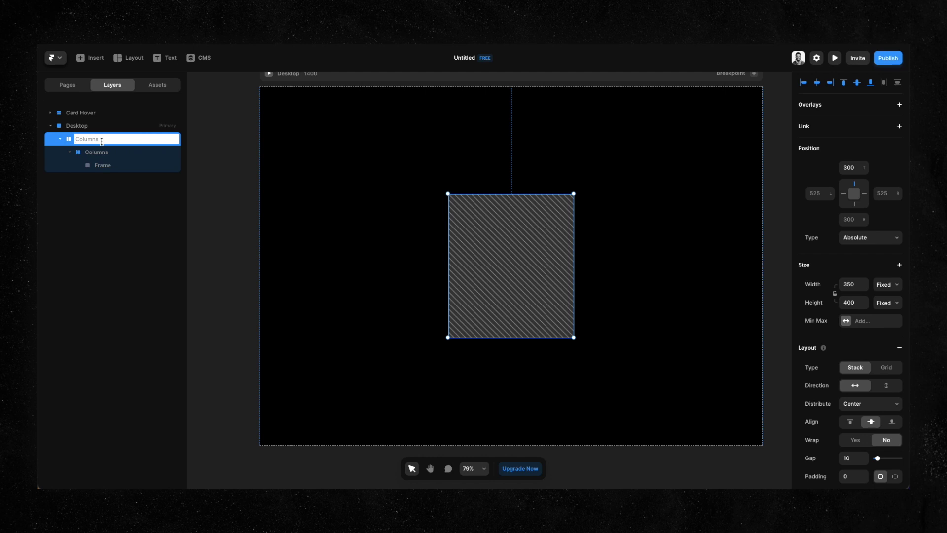
text(Card Hover)
key(Return)
double_click(105, 153)
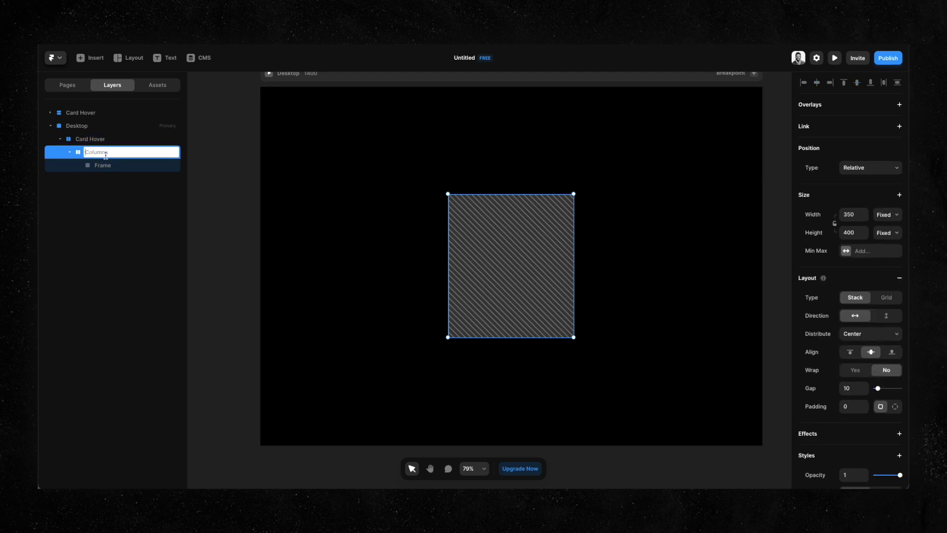
text(Image Contaie)
key(Return)
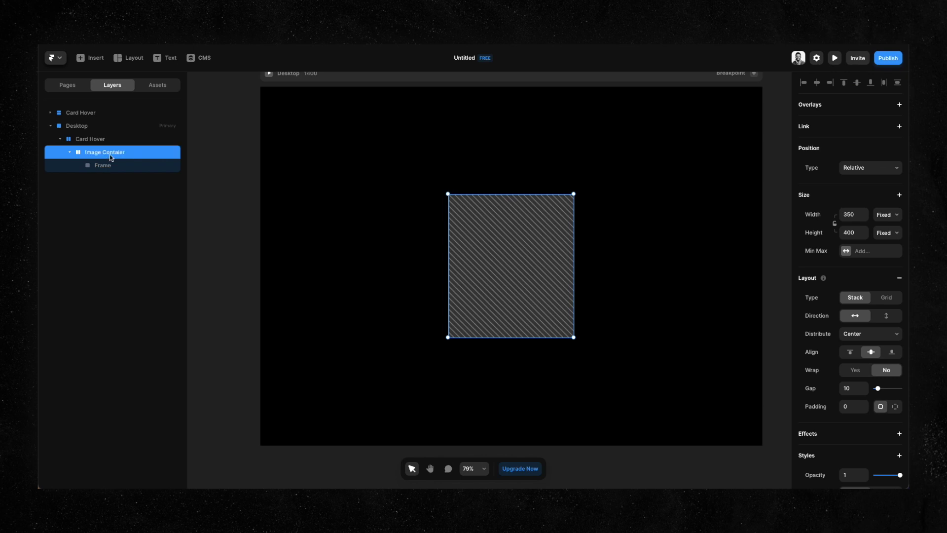
double_click(106, 158)
click(123, 152)
text(n)
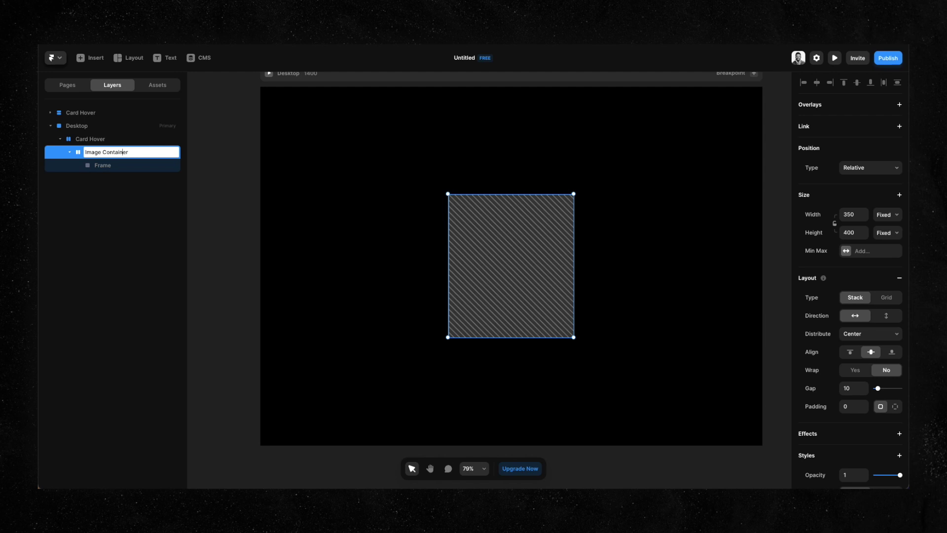
key(Return)
Rename the frame layer 'Image' and collapse Image Container.
double_click(115, 170)
text(Image)
key(Return)
click(100, 156)
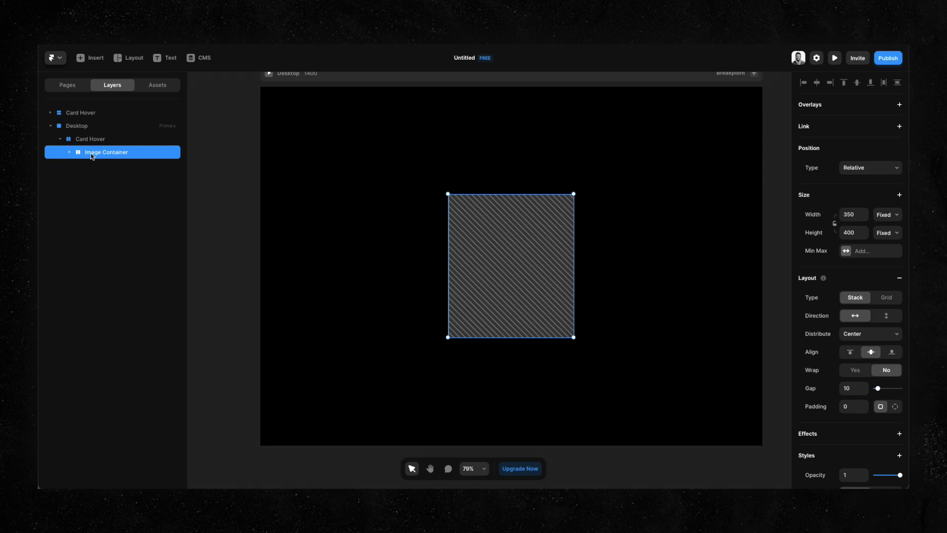
Set the Image layer's width and height to Fill.
click(69, 152)
click(101, 168)
click(111, 157)
click(110, 164)
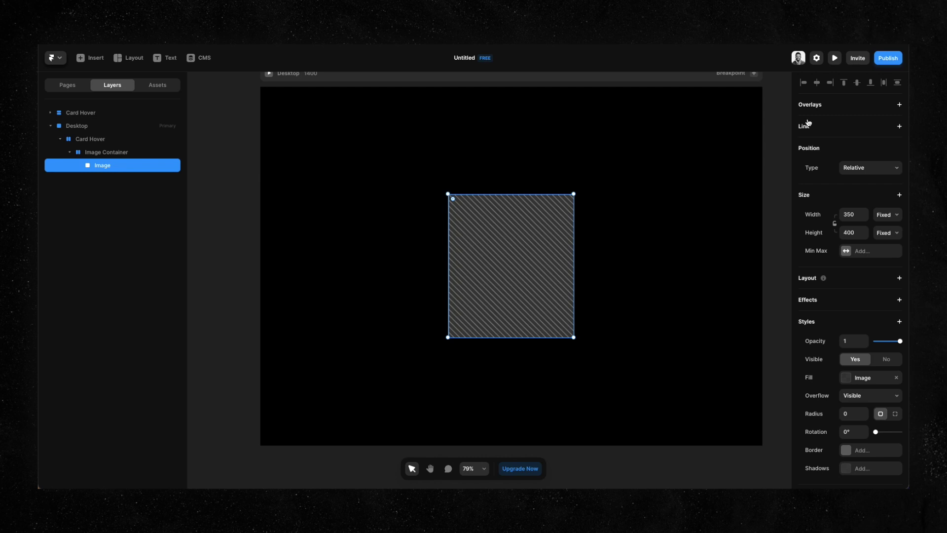
click(887, 214)
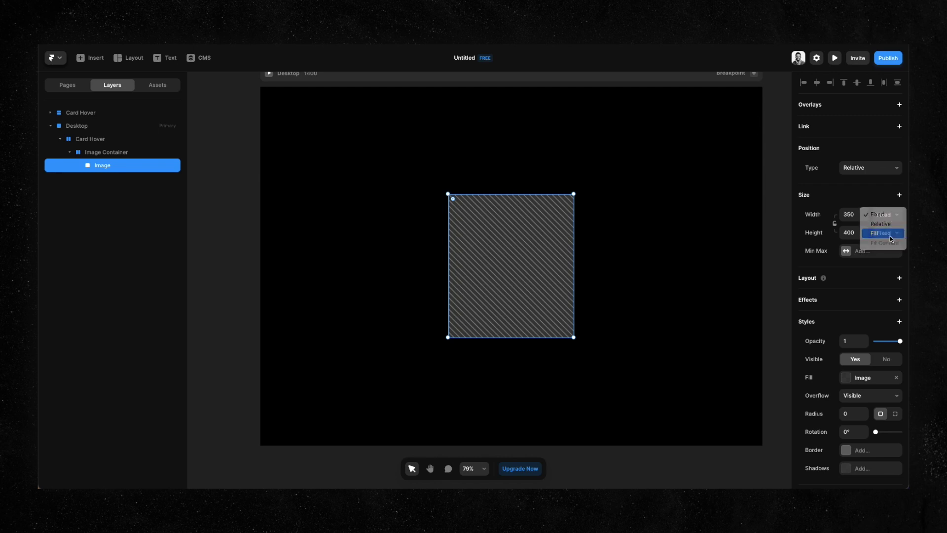
click(881, 232)
click(886, 232)
click(869, 256)
Set Image Container to Fill width and 100% relative height, then duplicate it.
click(111, 156)
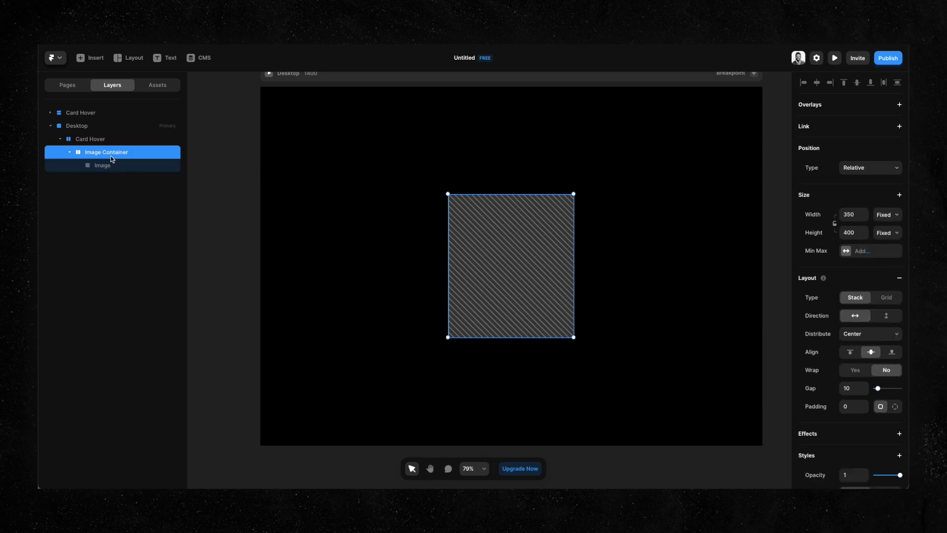
click(887, 215)
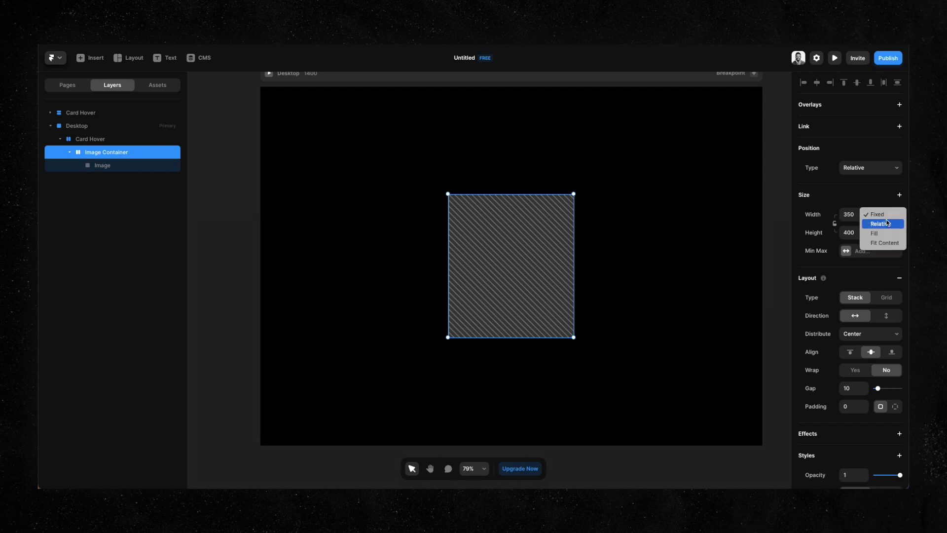
click(885, 234)
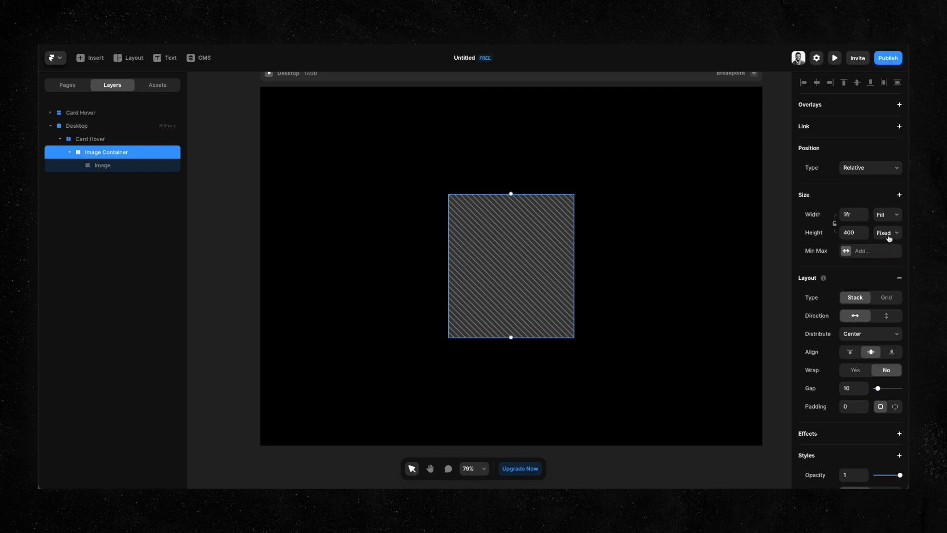
click(887, 234)
click(881, 243)
click(76, 151)
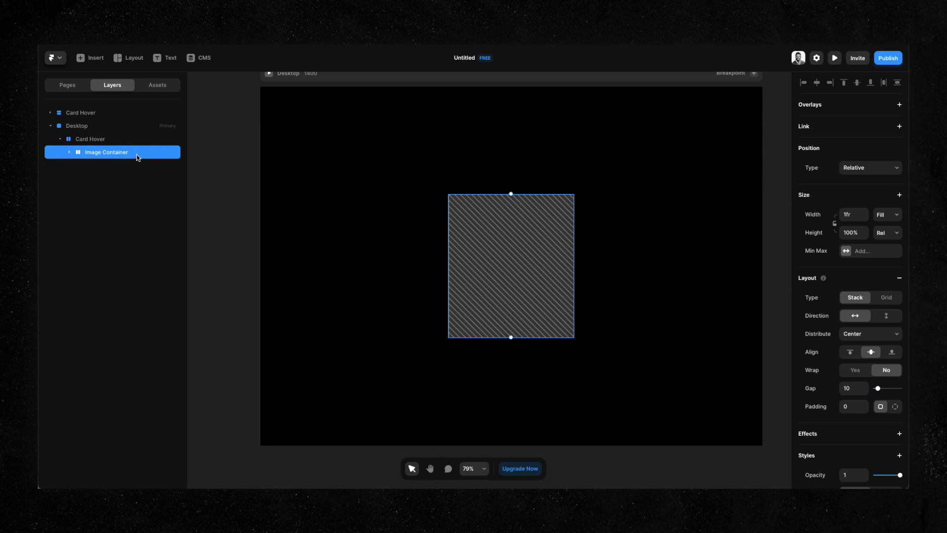
key(ctrl+d)
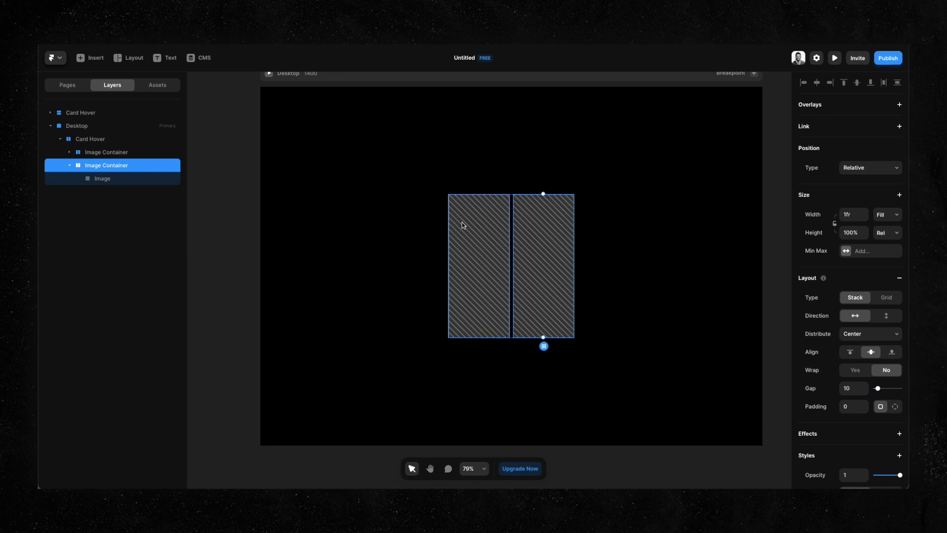
Set the Card Hover layout direction to vertical so the two containers stack.
double_click(462, 222)
click(549, 235)
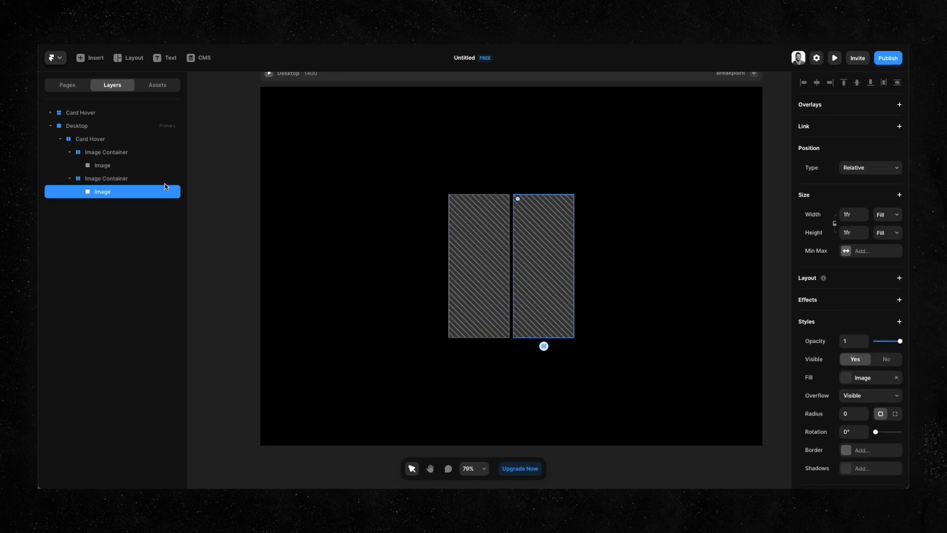
click(53, 179)
click(70, 178)
click(69, 152)
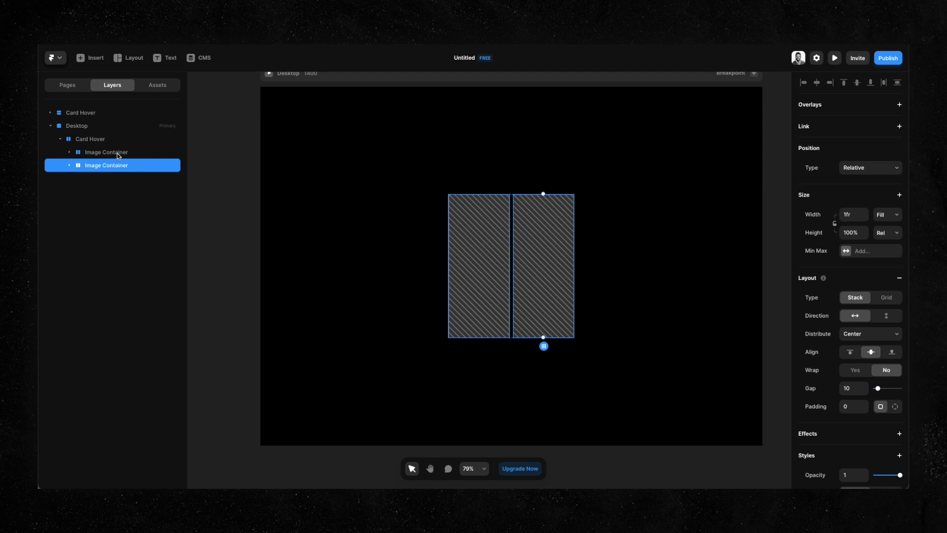
click(90, 139)
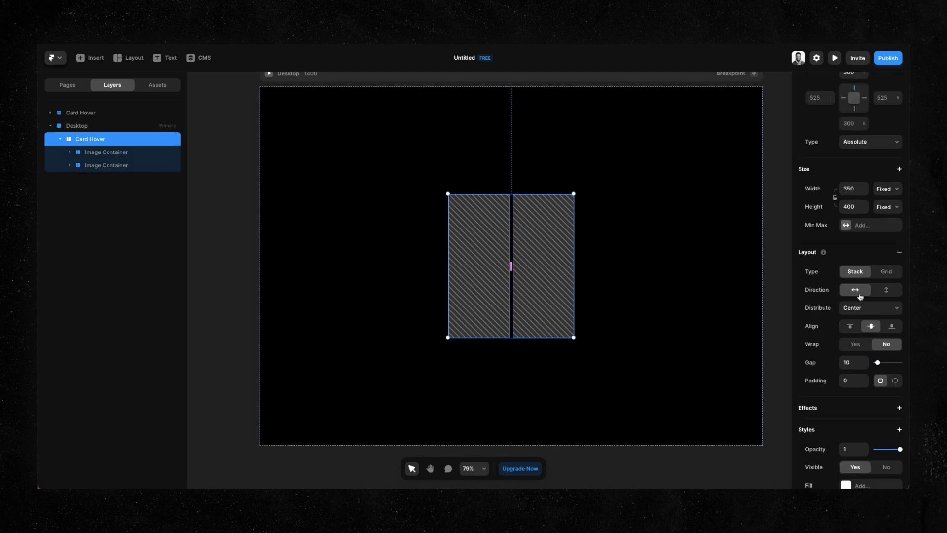
click(886, 290)
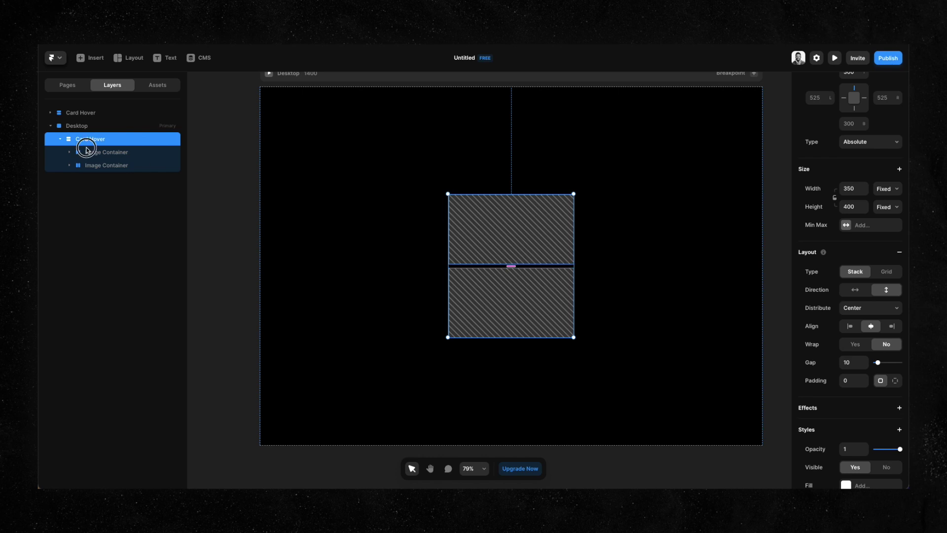
Rename the lower container 'Name/Arrow Container'.
click(106, 165)
click(110, 154)
click(116, 166)
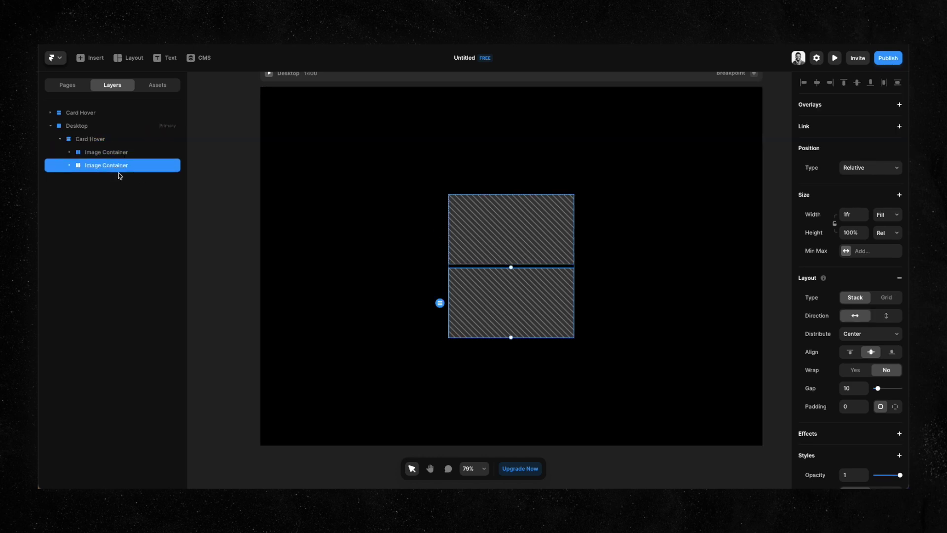
click(69, 165)
click(97, 179)
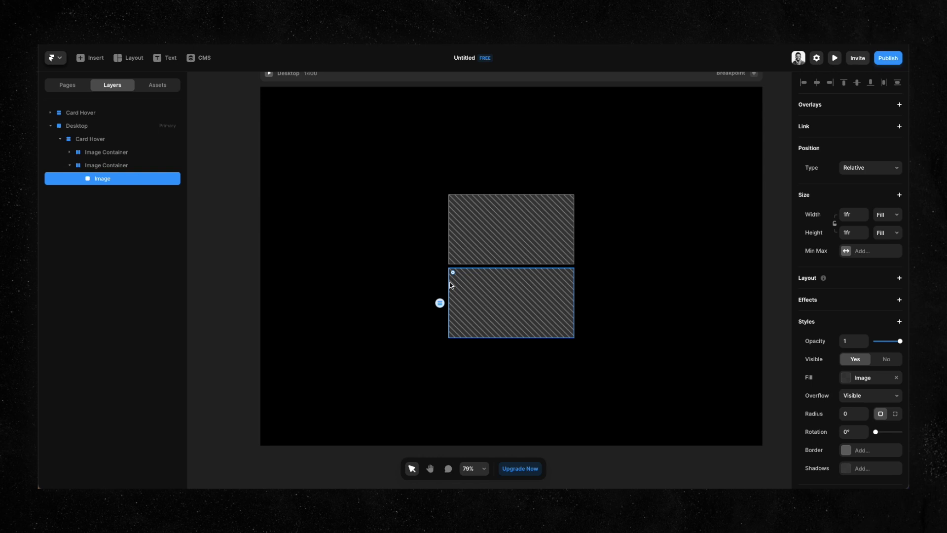
double_click(134, 165)
text(N)
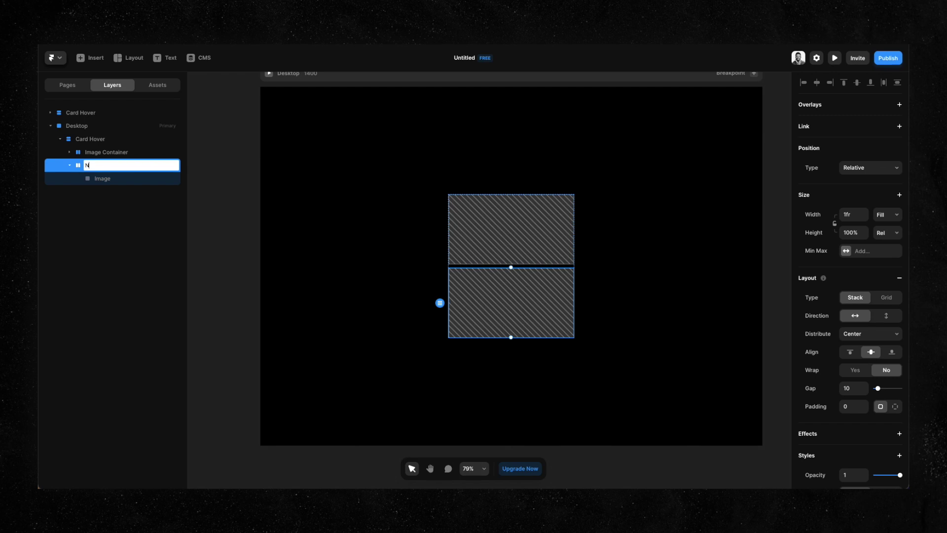
text(ame/Arrow Container)
key(Return)
Delete the image from Name/Arrow Container, leaving it empty.
click(122, 180)
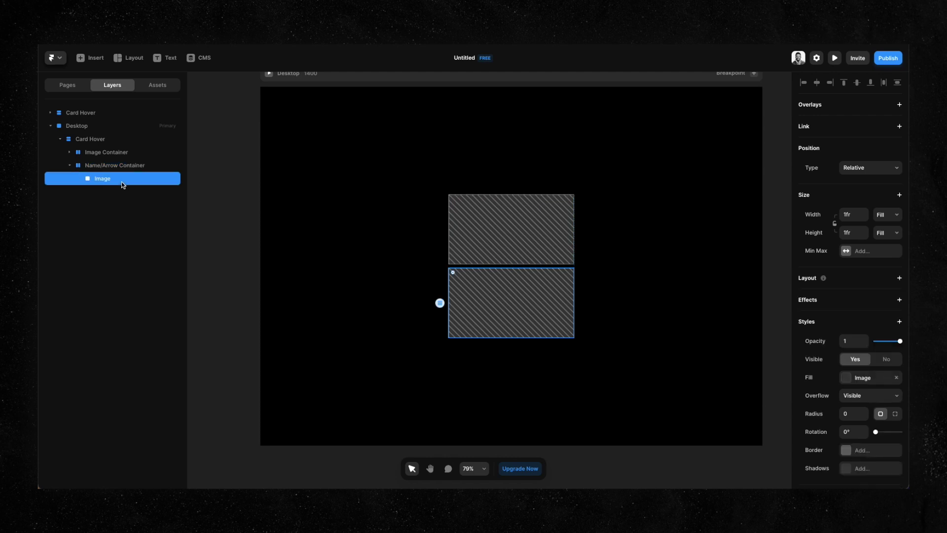
key(Delete)
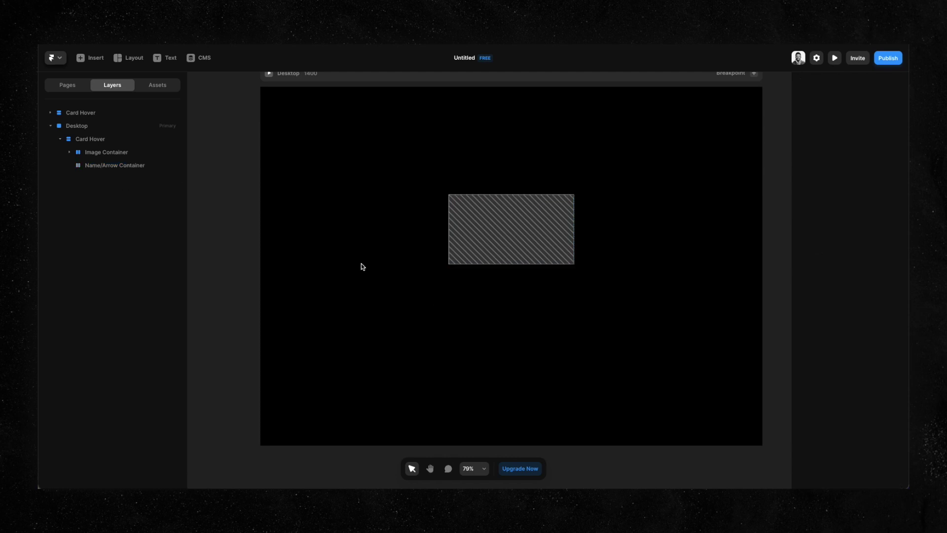
click(523, 293)
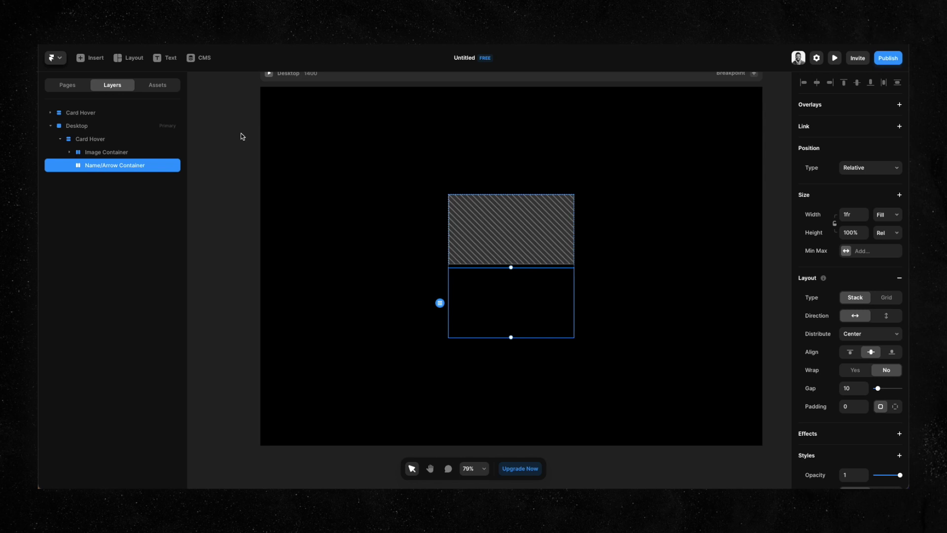
Add a text layer with the person's name and a duplicate reading 'Video Editor'.
click(164, 58)
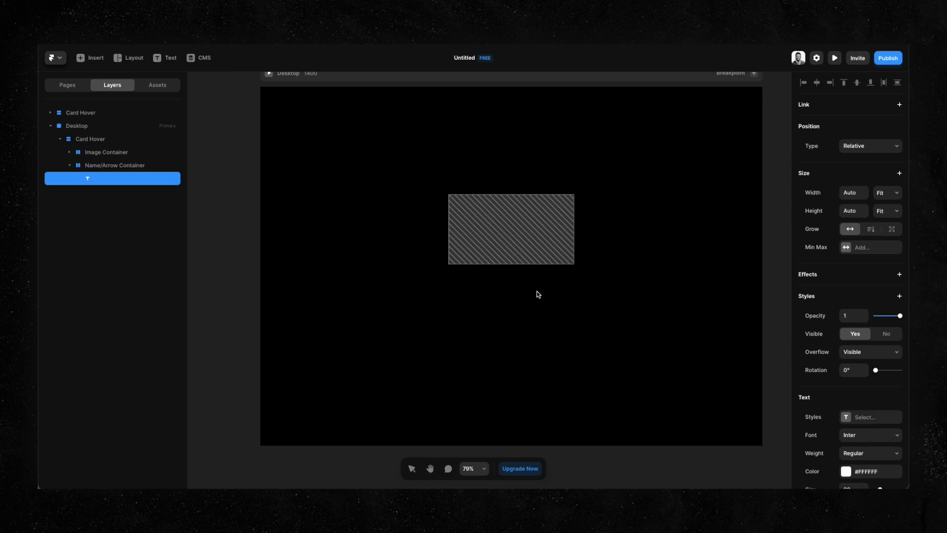
key(Escape)
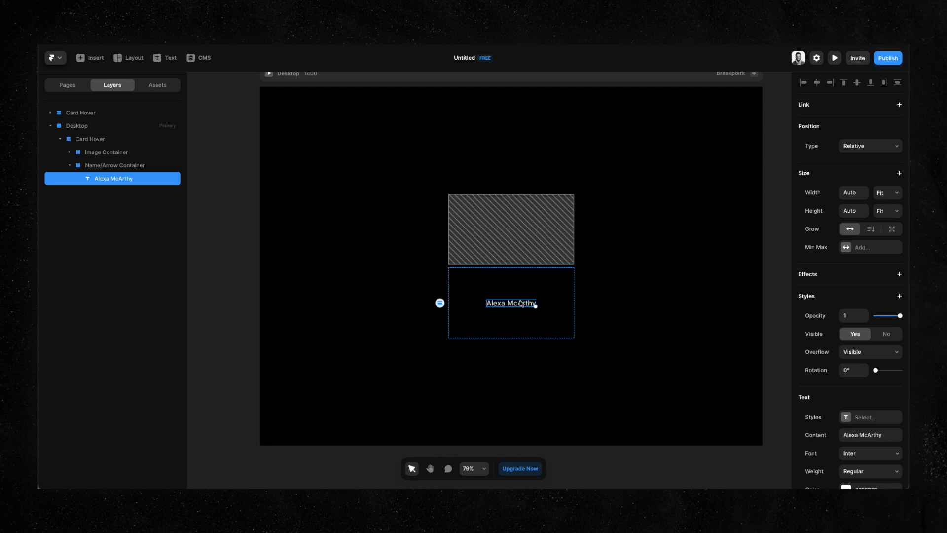
key(ctrl+d)
double_click(522, 303)
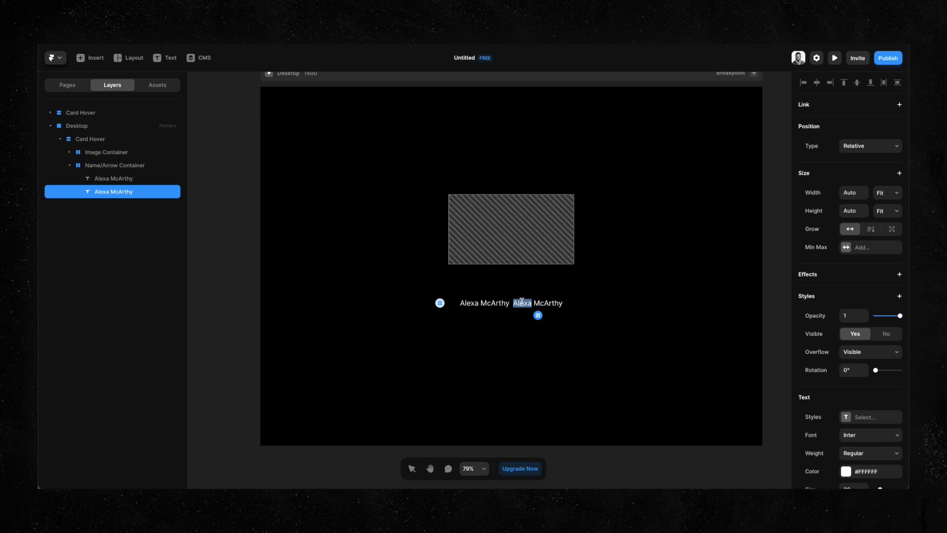
key(ctrl+a)
text(Vide)
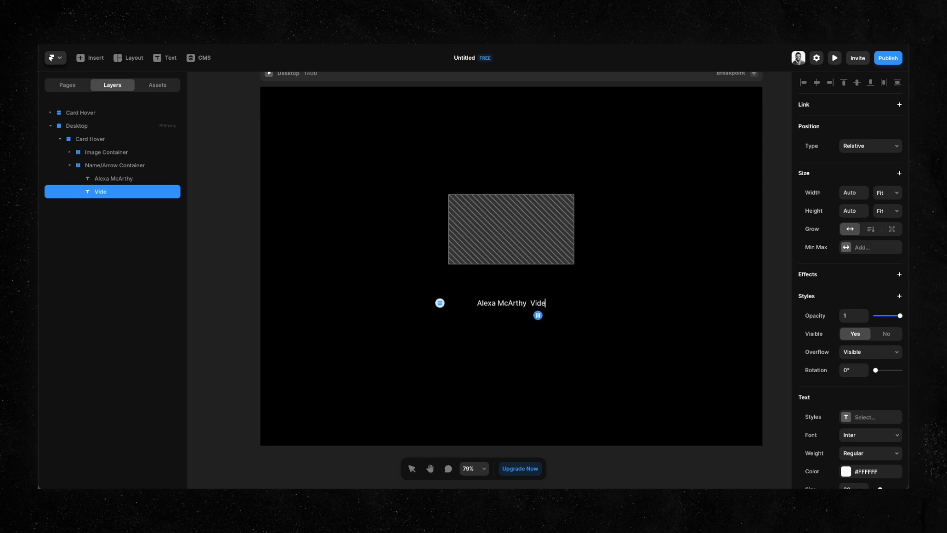
text(o Editor)
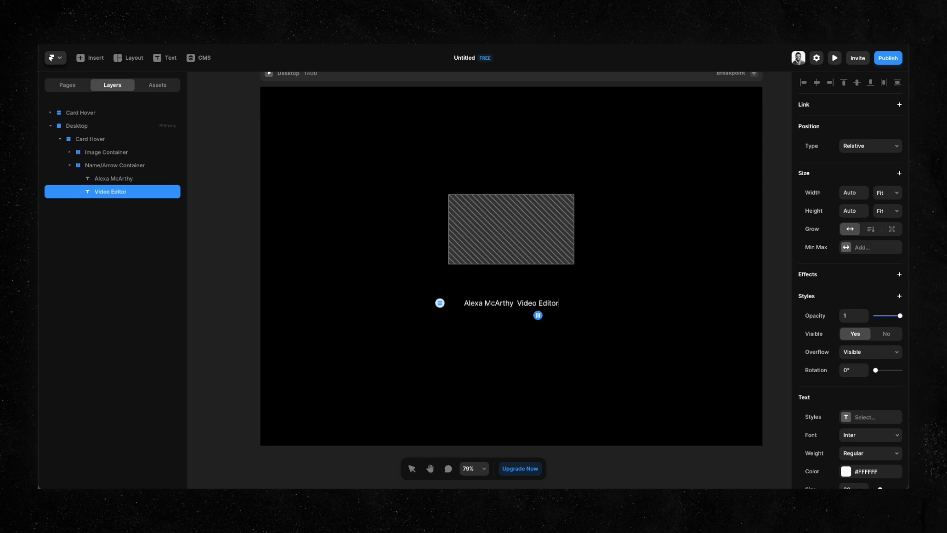
Wrap the name and Video Editor text layers together in a stack.
click(134, 190)
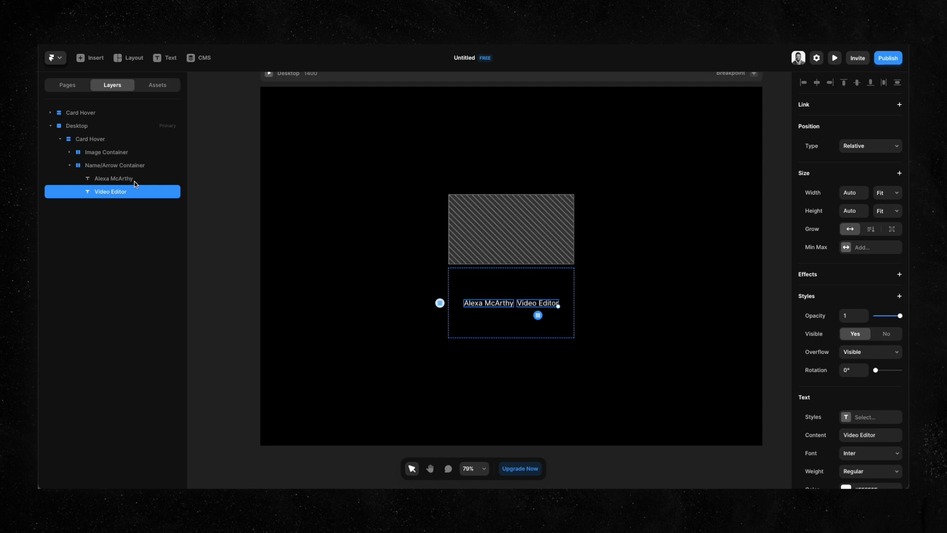
shift+click(134, 181)
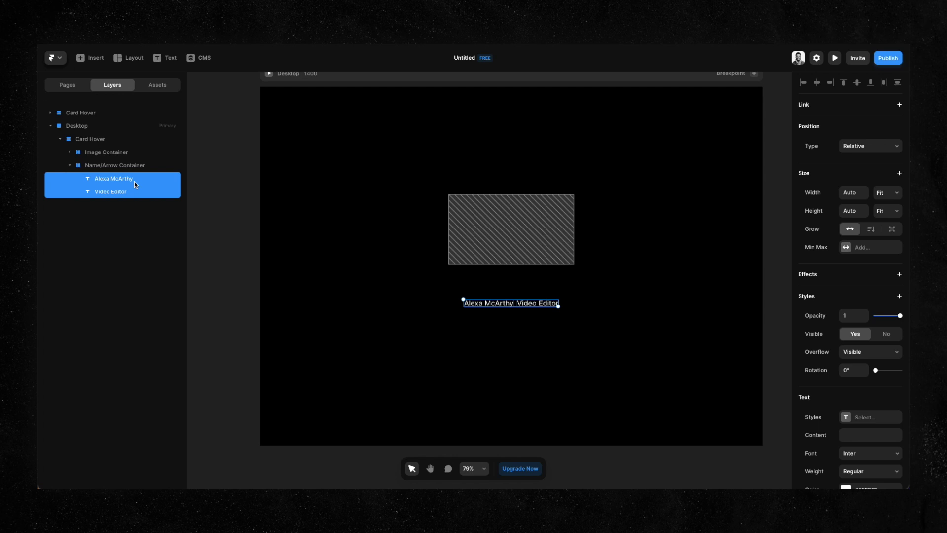
key(ctrl+Return)
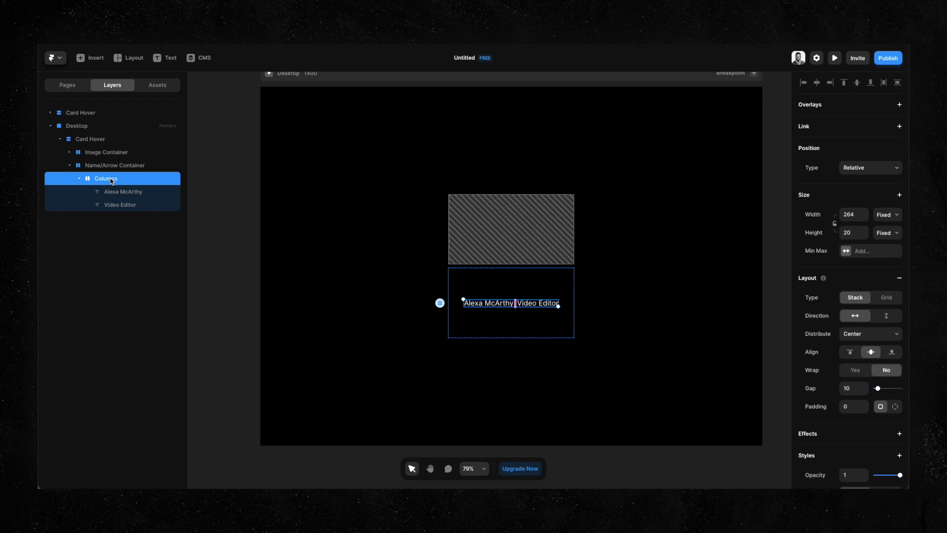
Make the text stack vertical, fit-content height and left-aligned.
click(881, 316)
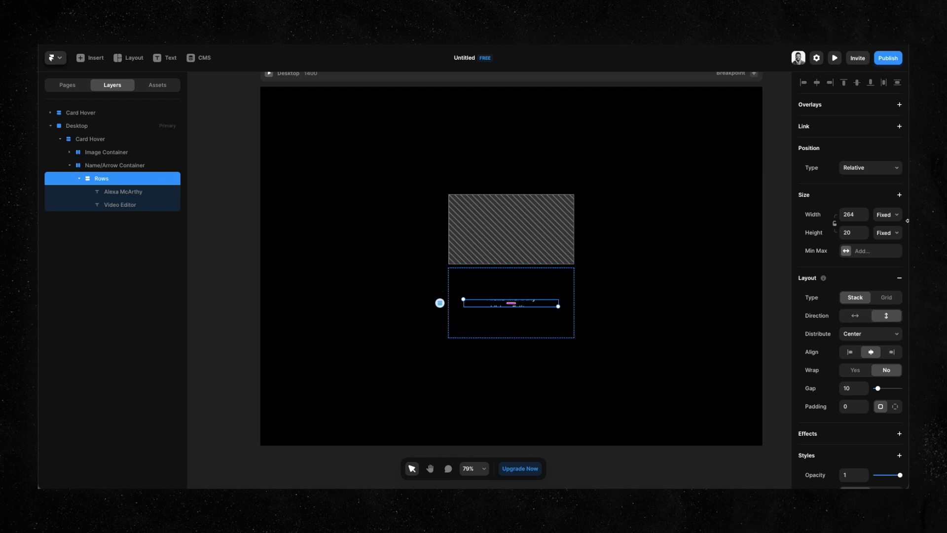
click(893, 235)
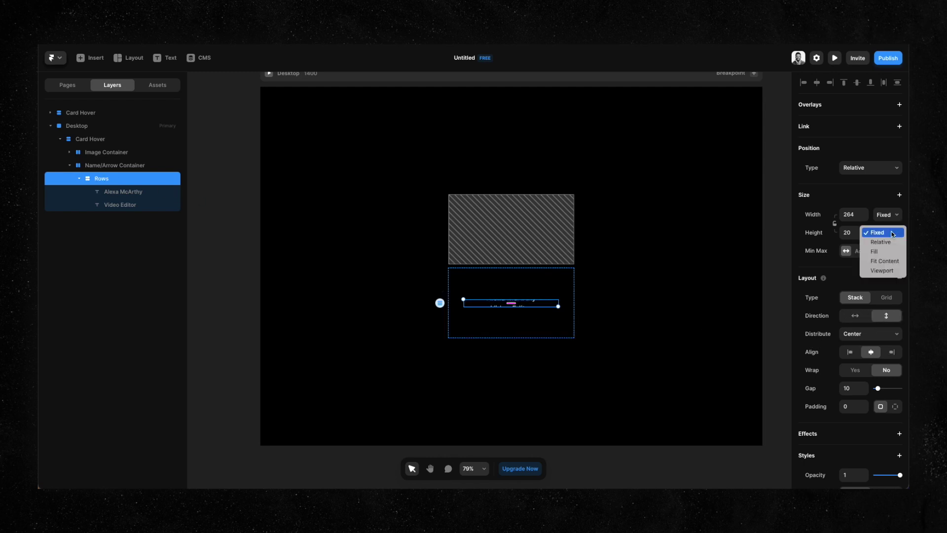
click(891, 261)
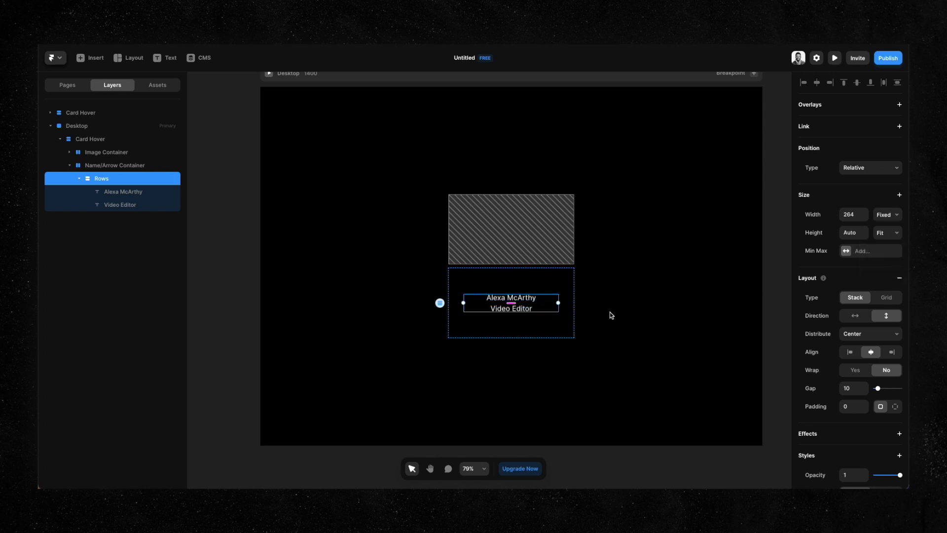
click(850, 352)
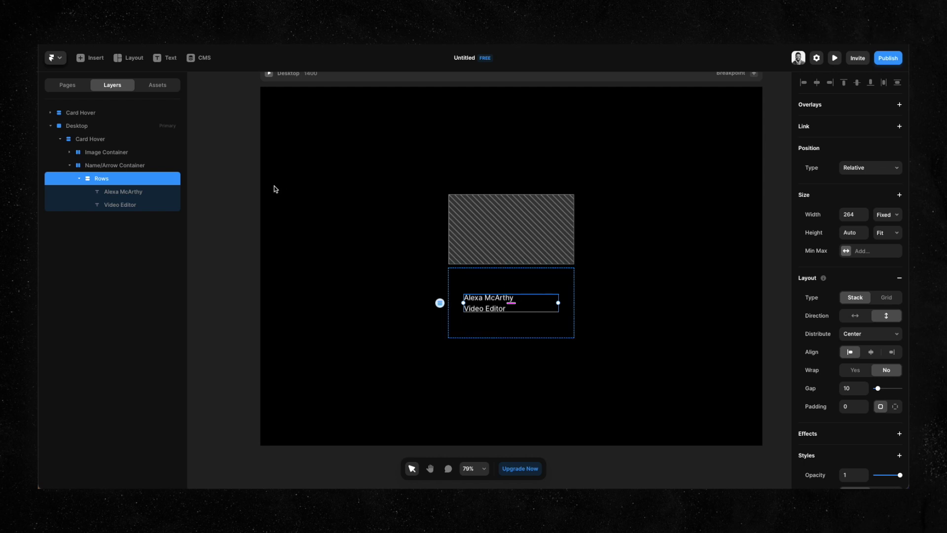
click(79, 178)
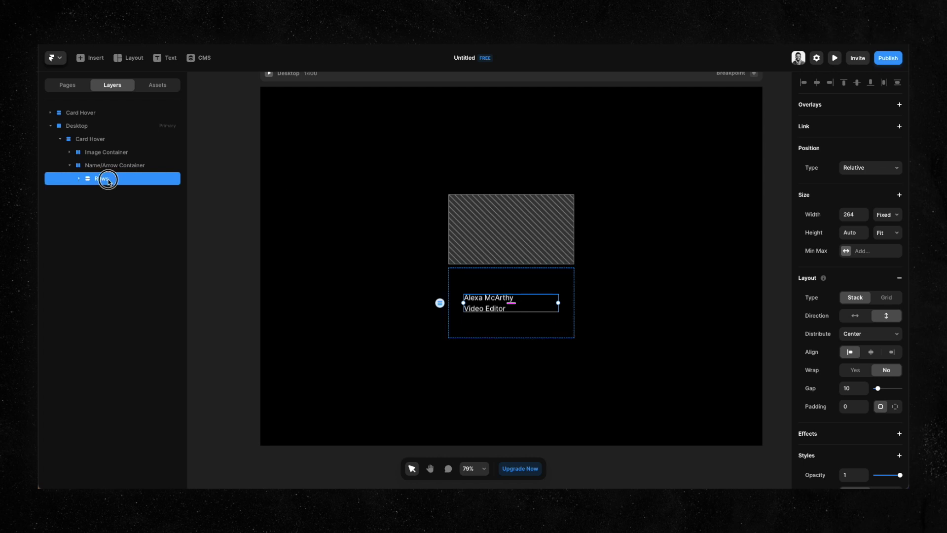
Rename the text stack 'Name/Tag' and duplicate it as 'Arrow'.
double_click(109, 180)
text(naM)
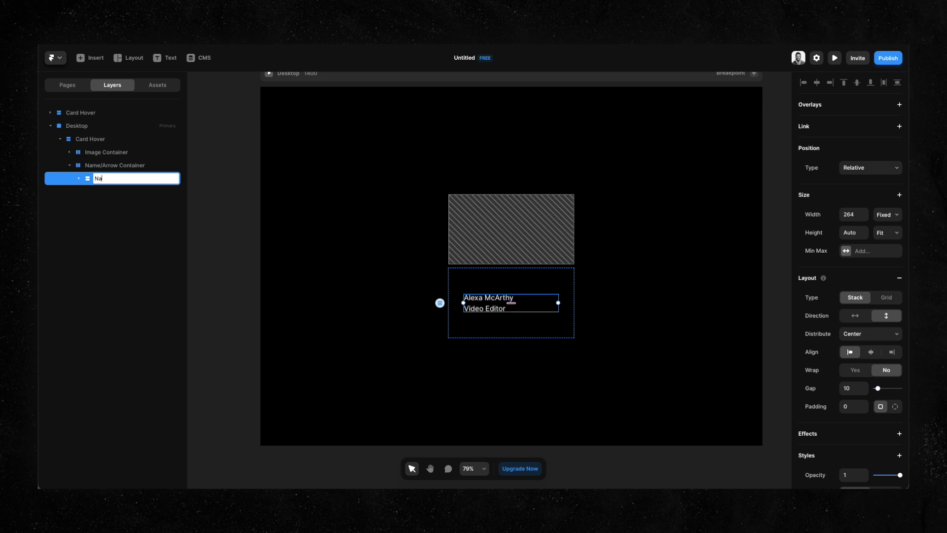
text(e/Tag)
key(Return)
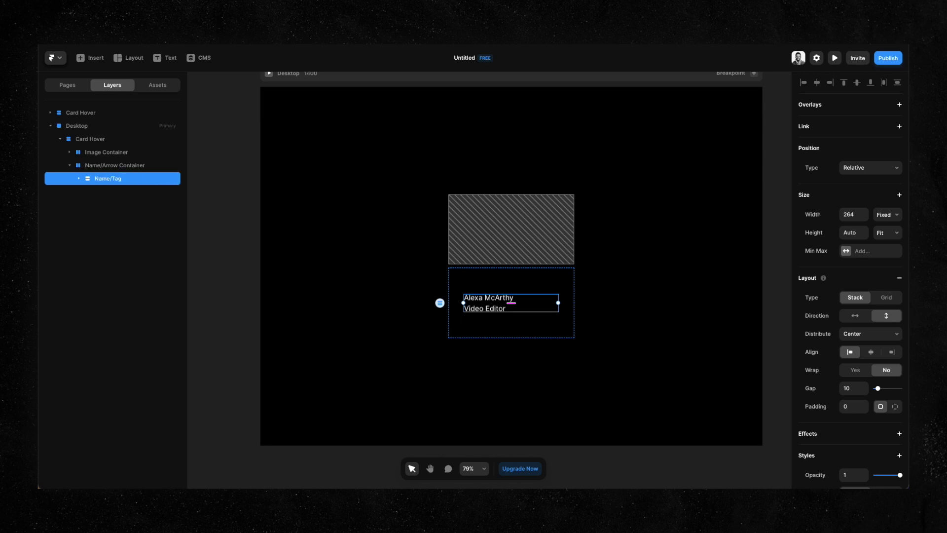
key(ctrl+d)
double_click(106, 192)
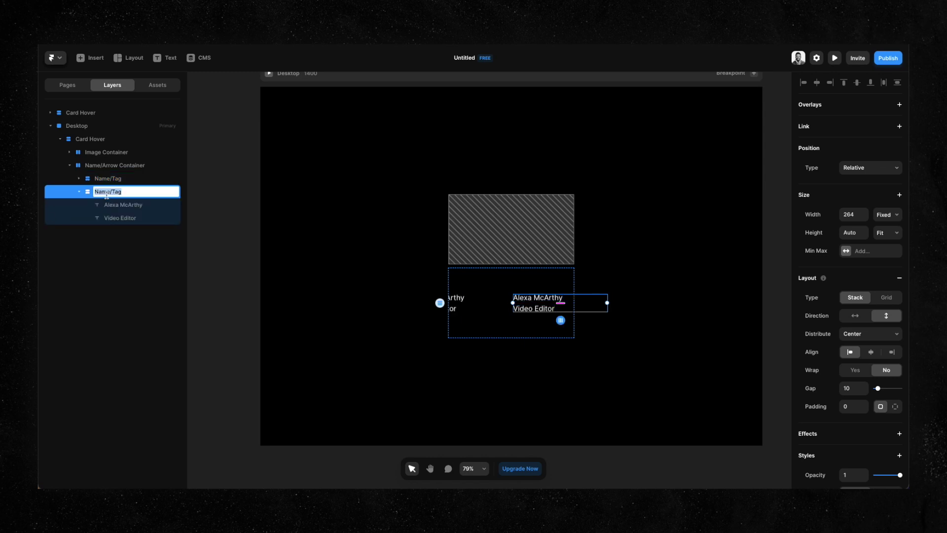
text(Arrow)
key(Return)
Select both text layers inside the Arrow group.
click(79, 192)
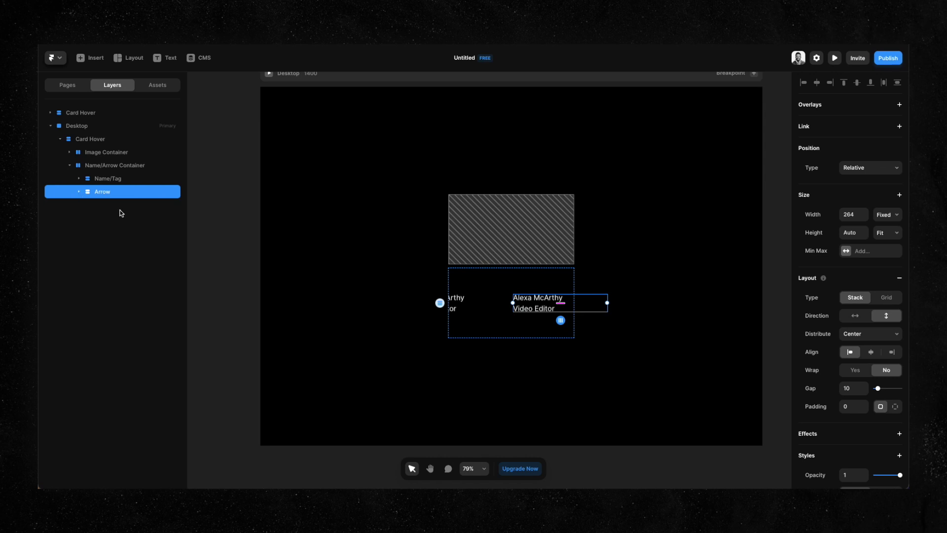
click(79, 192)
click(121, 208)
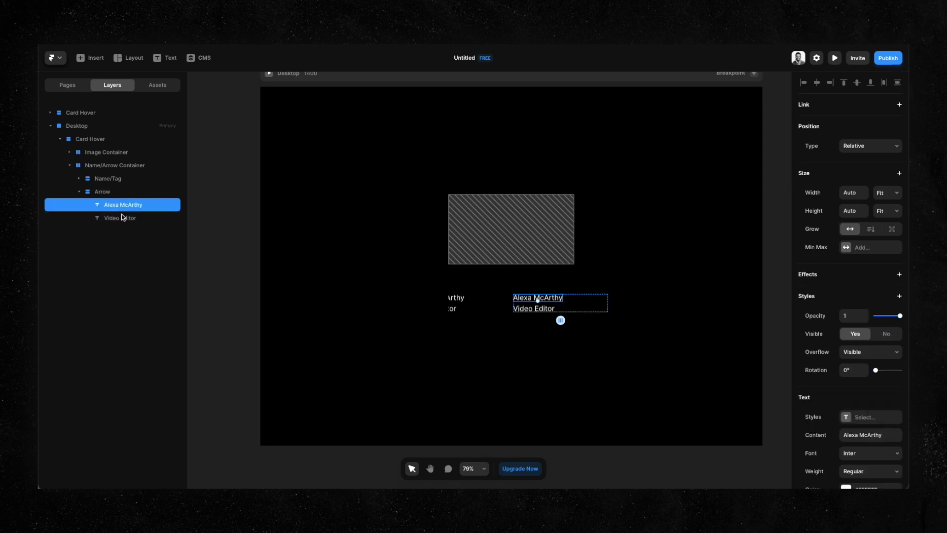
shift+click(122, 218)
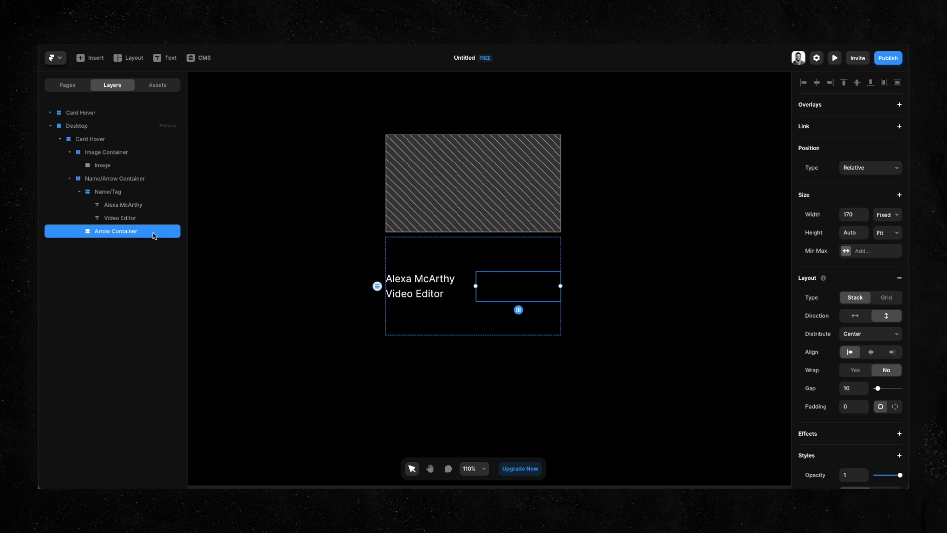
Place a Phosphor icon in the Arrow Container with width and height set to Fill.
text(ipho)
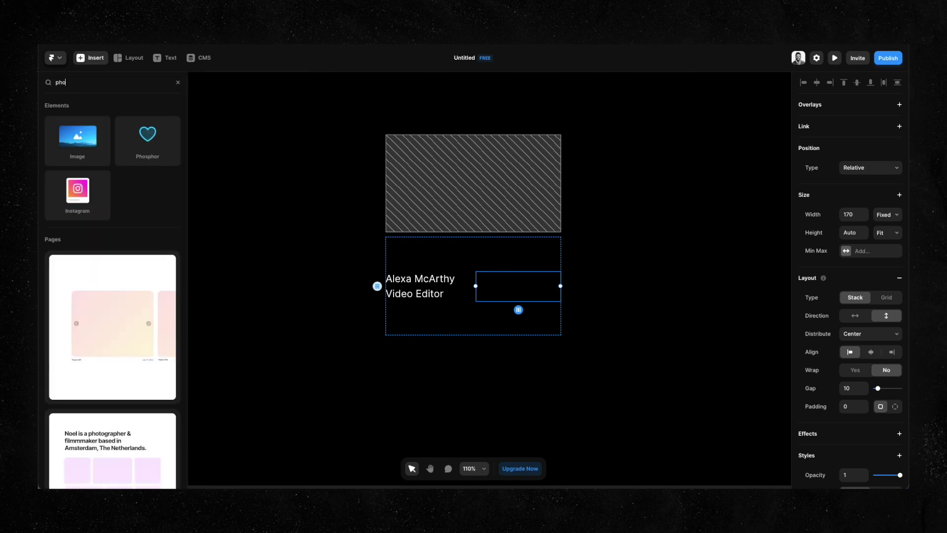
drag(138, 126, 491, 285)
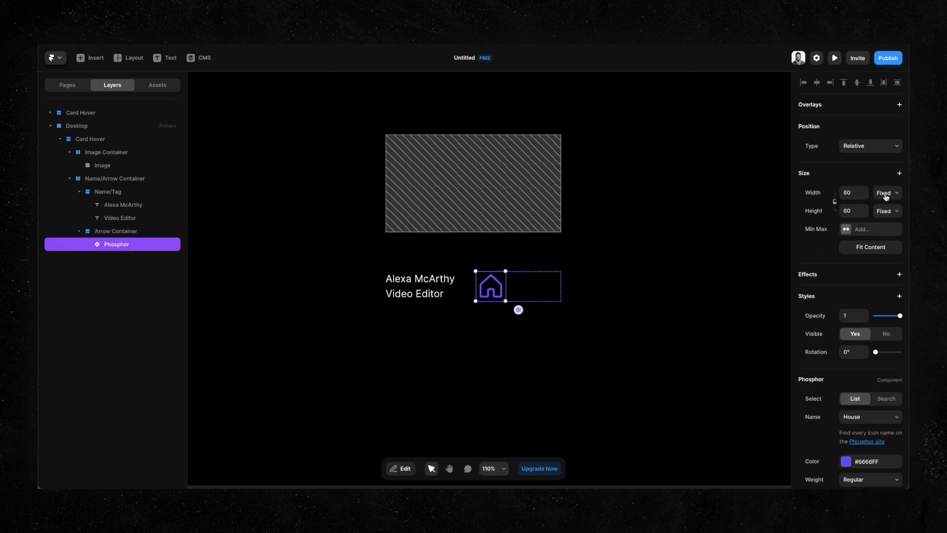
click(887, 197)
click(883, 217)
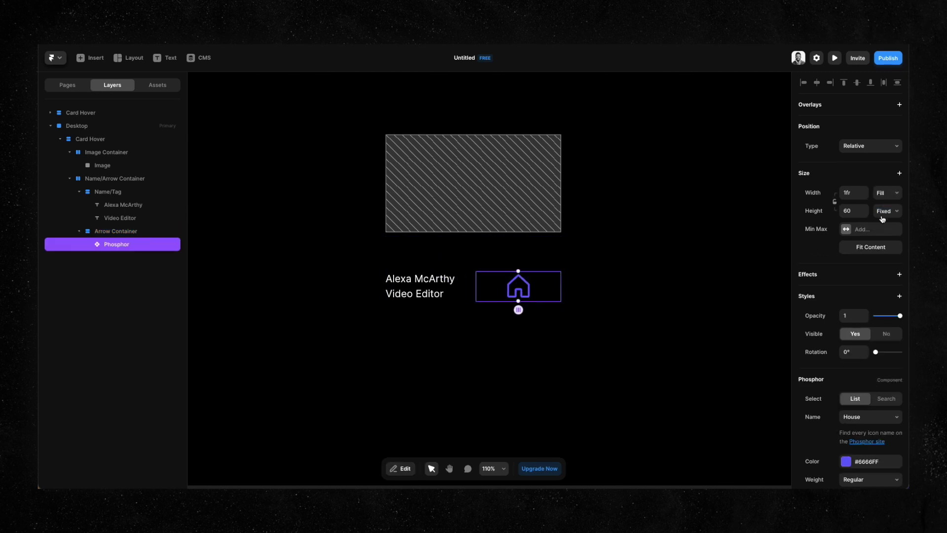
click(883, 217)
click(889, 233)
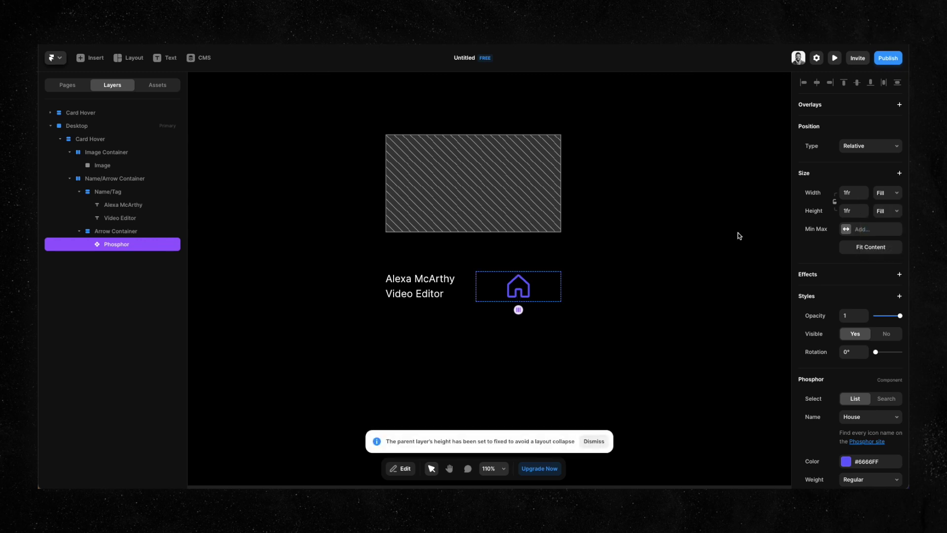
Select the Arrow Container, Name/Arrow Container, then the image placeholder layer.
click(121, 232)
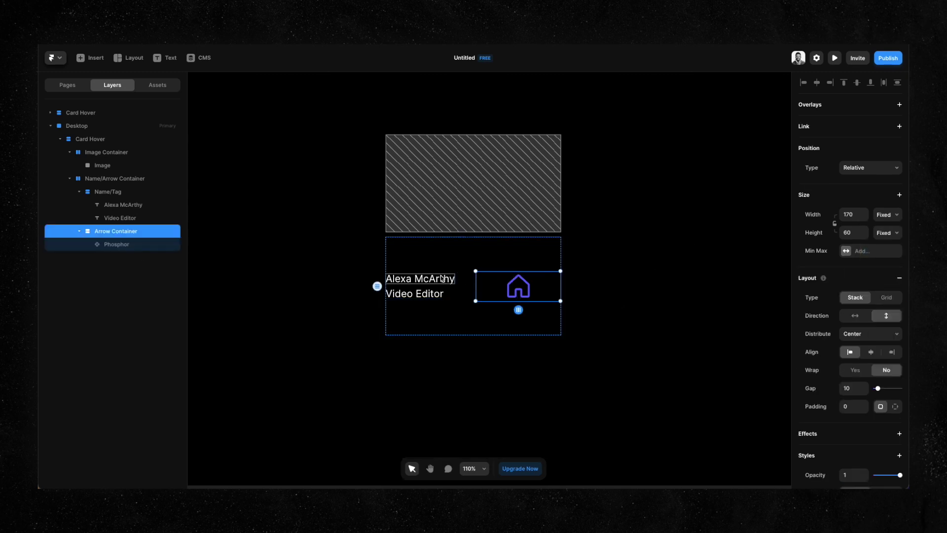
click(498, 254)
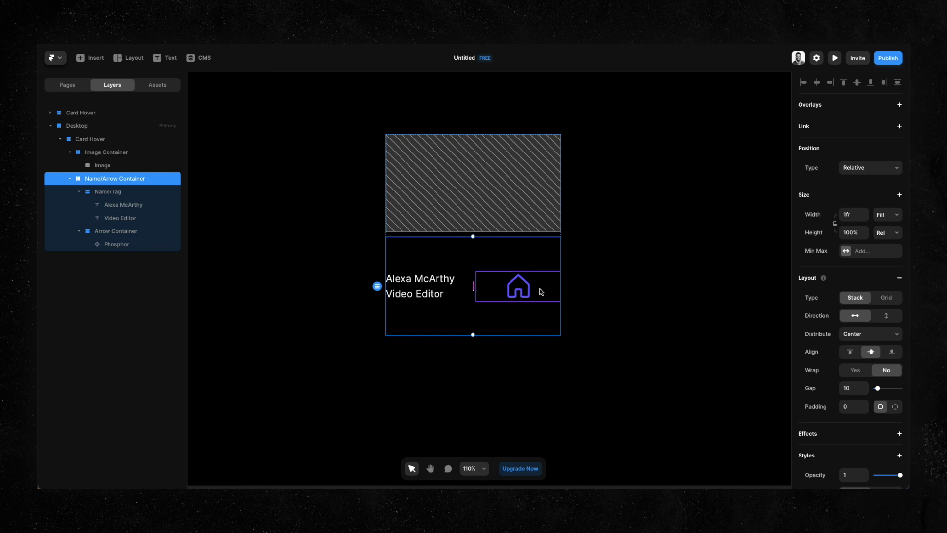
click(436, 177)
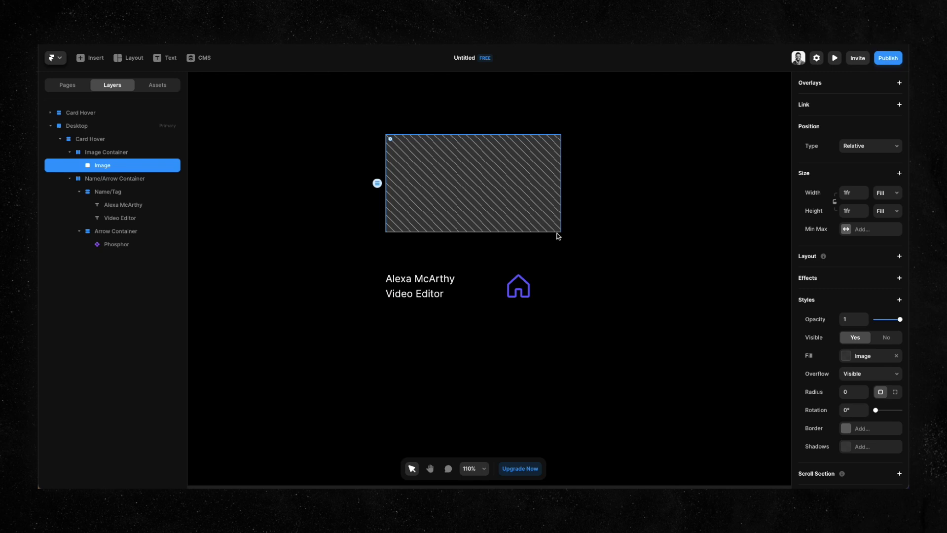
Fill the Image layer with the first Unsplash photo found by searching 'girl'.
click(868, 356)
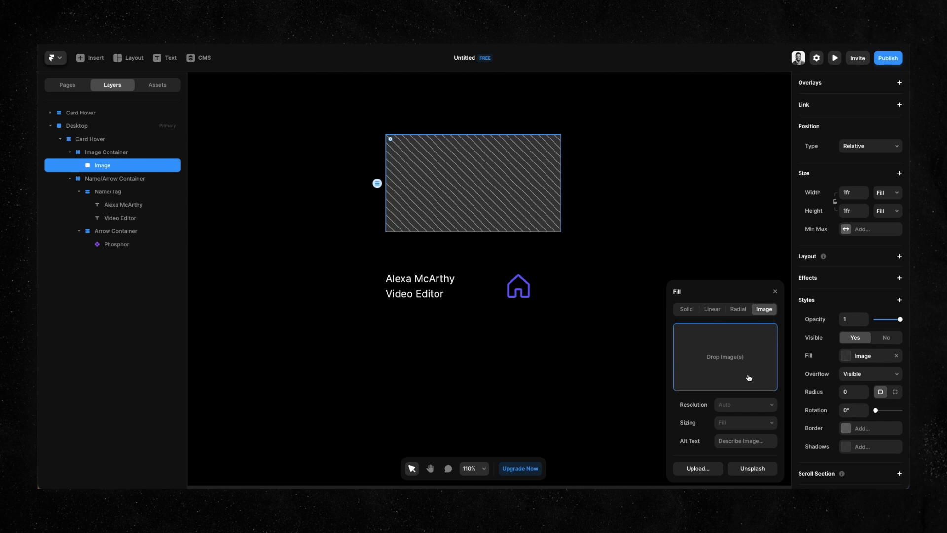
click(757, 473)
click(721, 309)
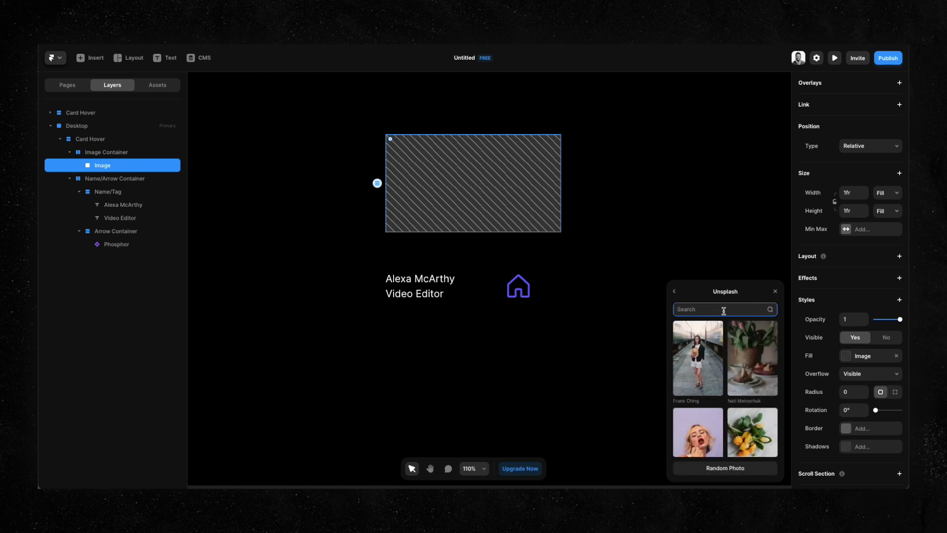
text(girl)
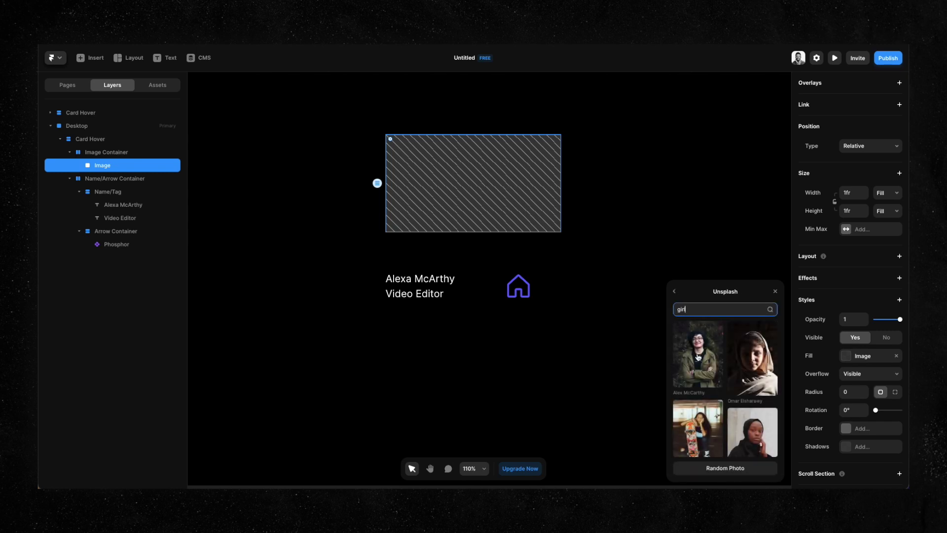
click(697, 359)
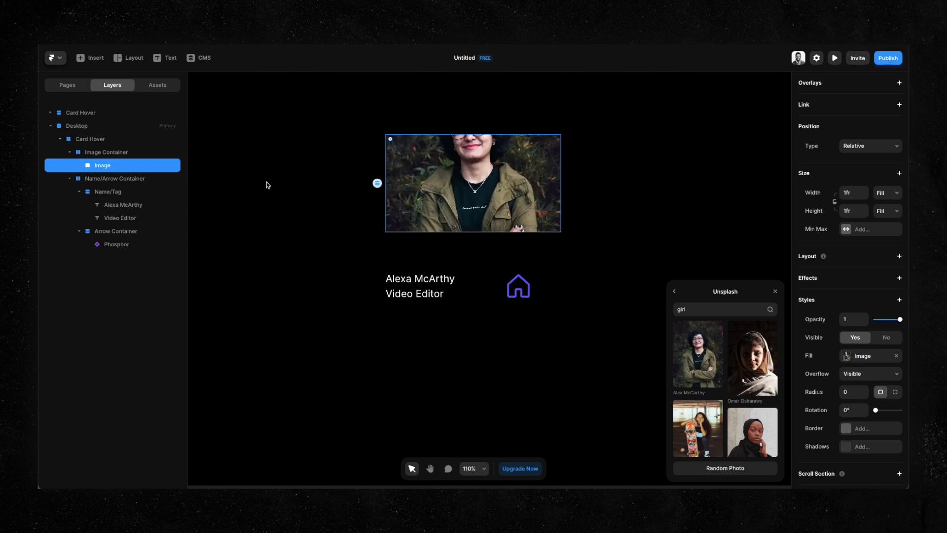
click(524, 251)
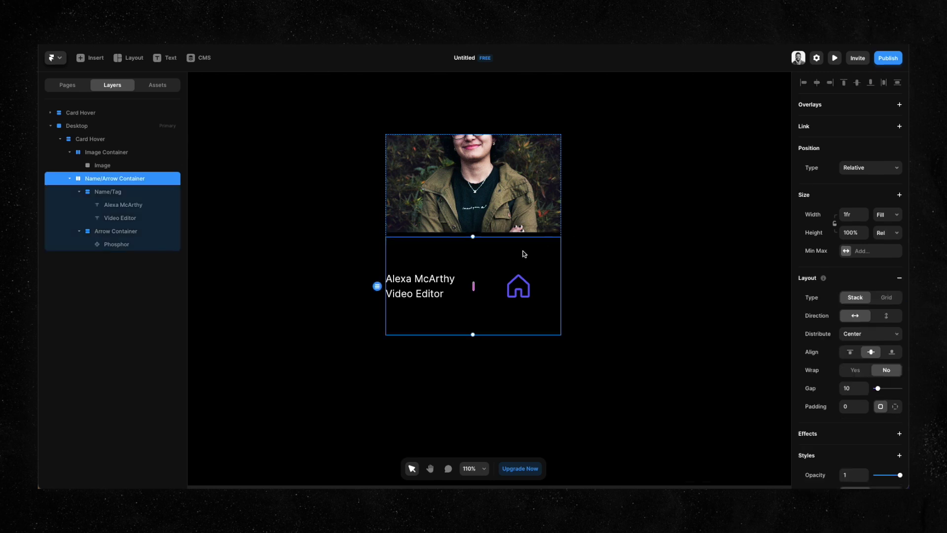
Set both the Image Container and the Name/Arrow Container heights to Fill.
click(69, 179)
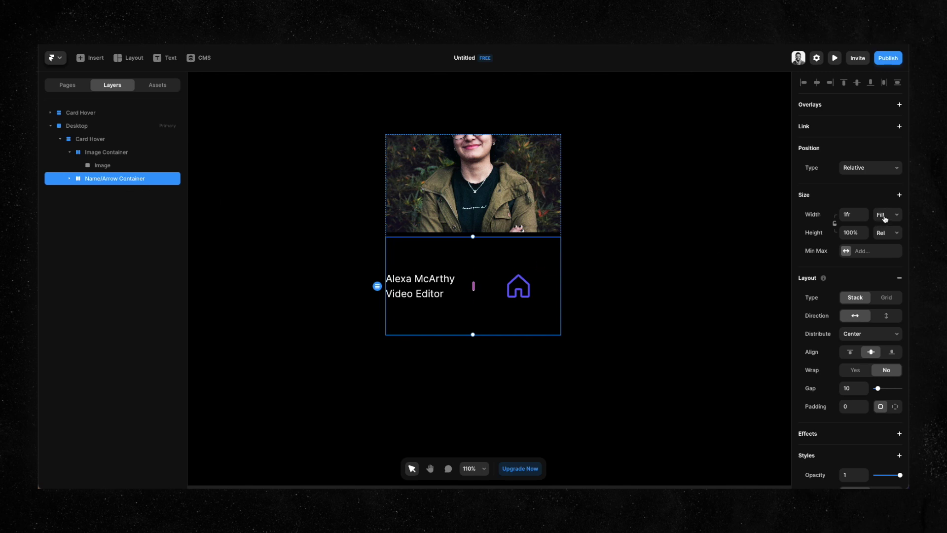
click(103, 166)
click(72, 156)
click(72, 157)
scroll(880, 217, up, 4)
click(883, 215)
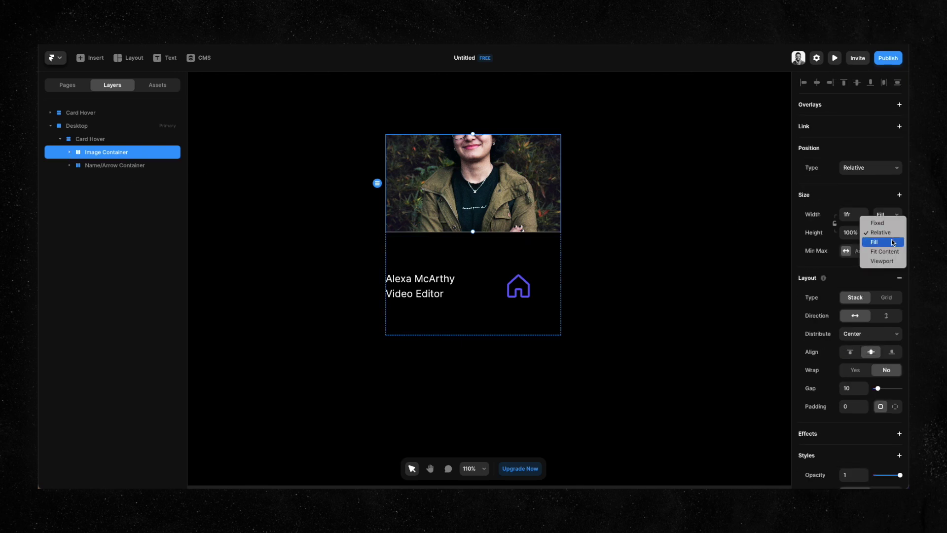
click(893, 242)
click(387, 262)
click(883, 215)
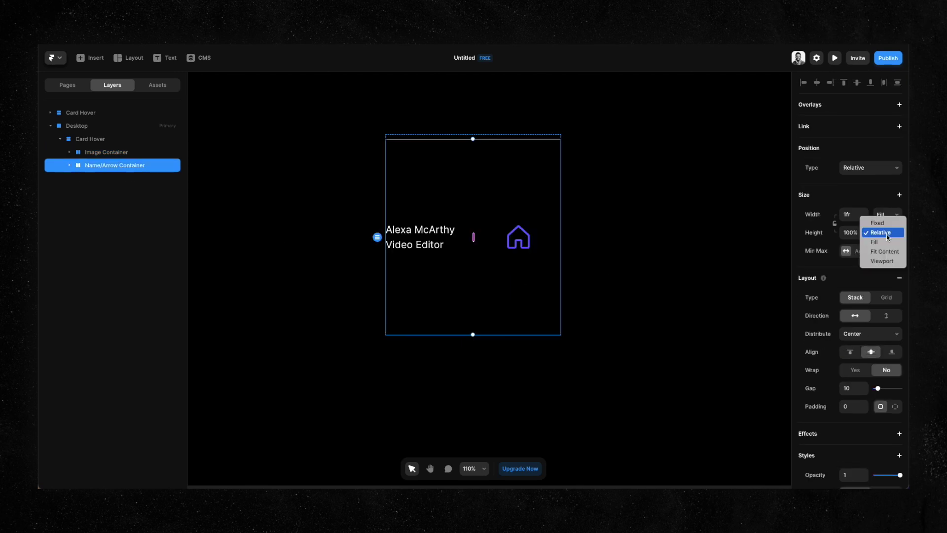
click(887, 242)
Raise the Image Container's height share to 5fr.
click(120, 157)
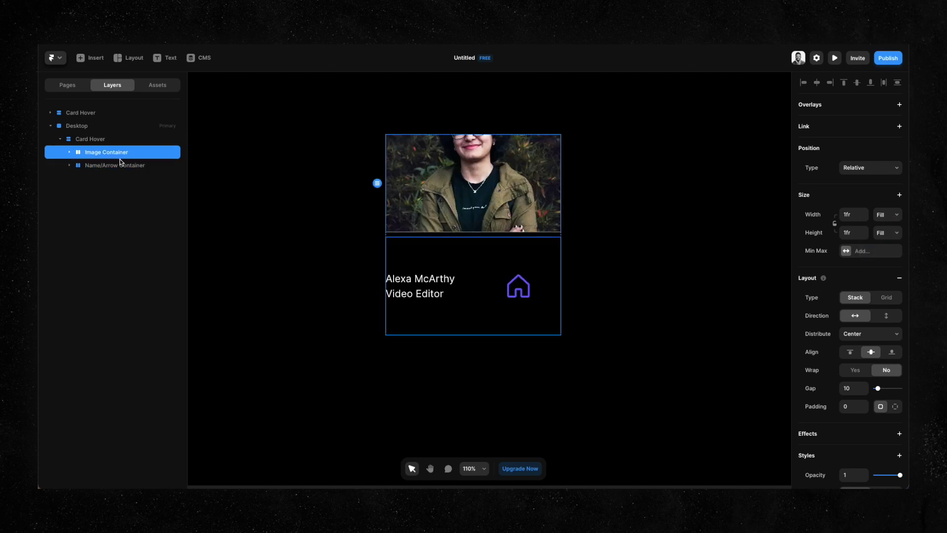
click(864, 231)
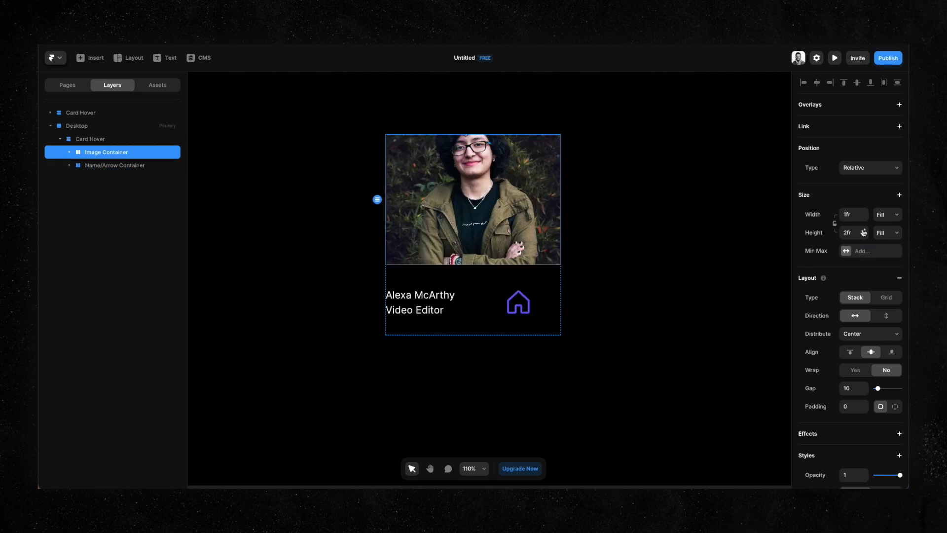
click(863, 232)
click(864, 232)
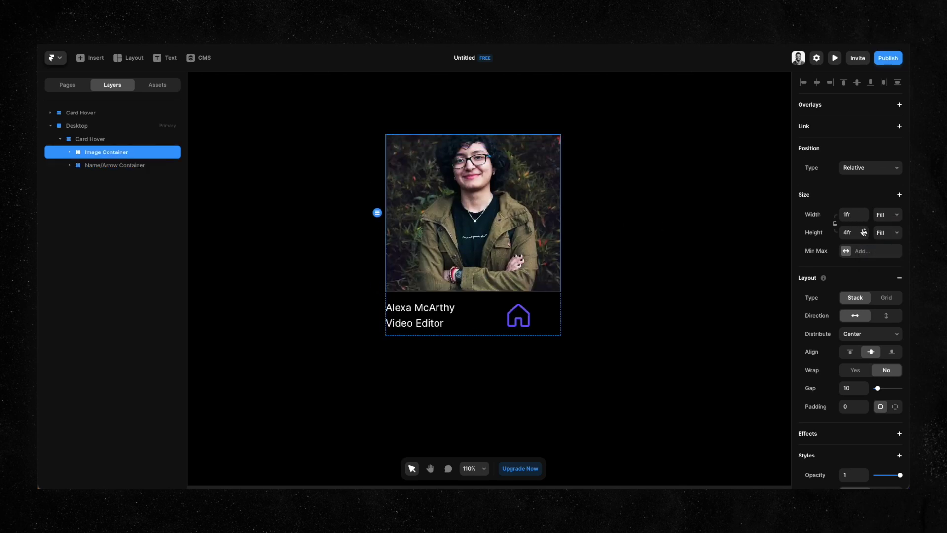
click(864, 232)
click(864, 232)
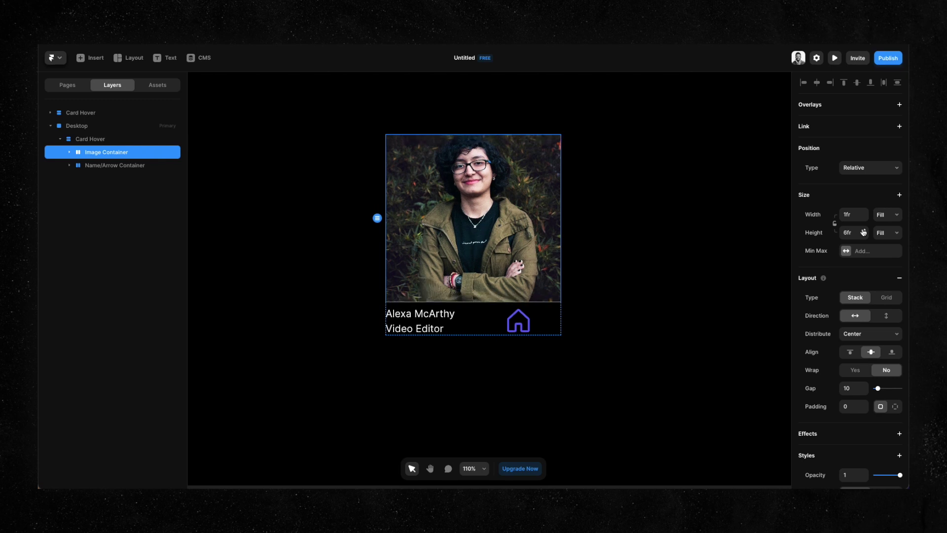
click(865, 236)
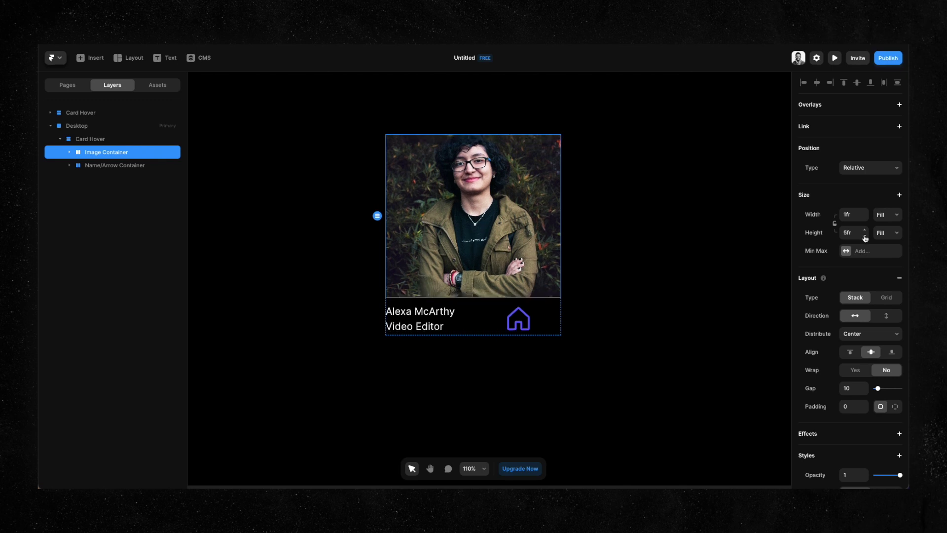
Expand the Name/Arrow Container's layers and select the Name/Tag group.
click(546, 325)
click(70, 166)
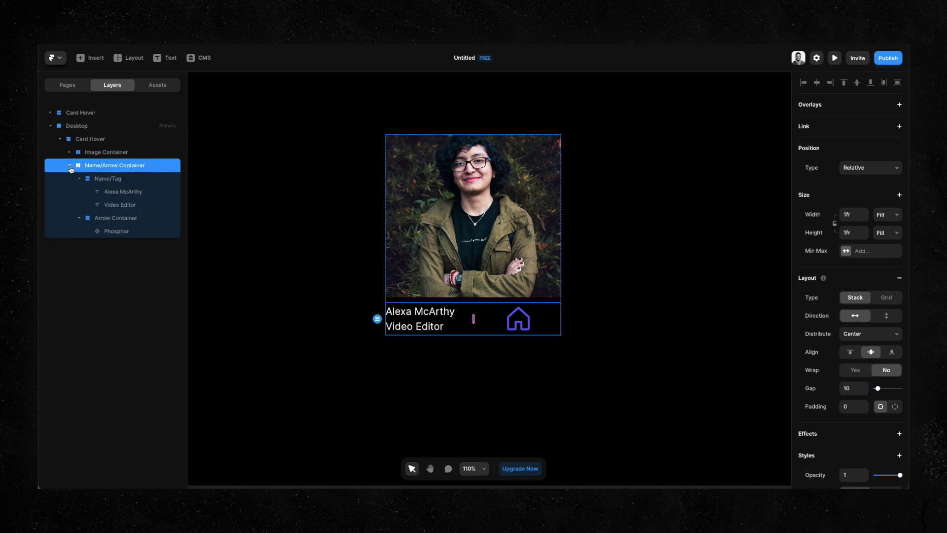
click(79, 180)
click(79, 192)
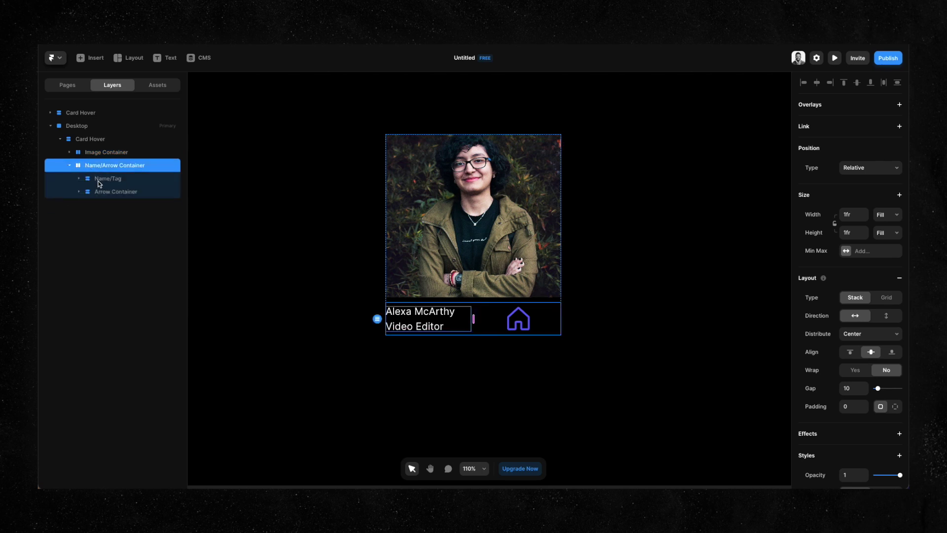
click(101, 180)
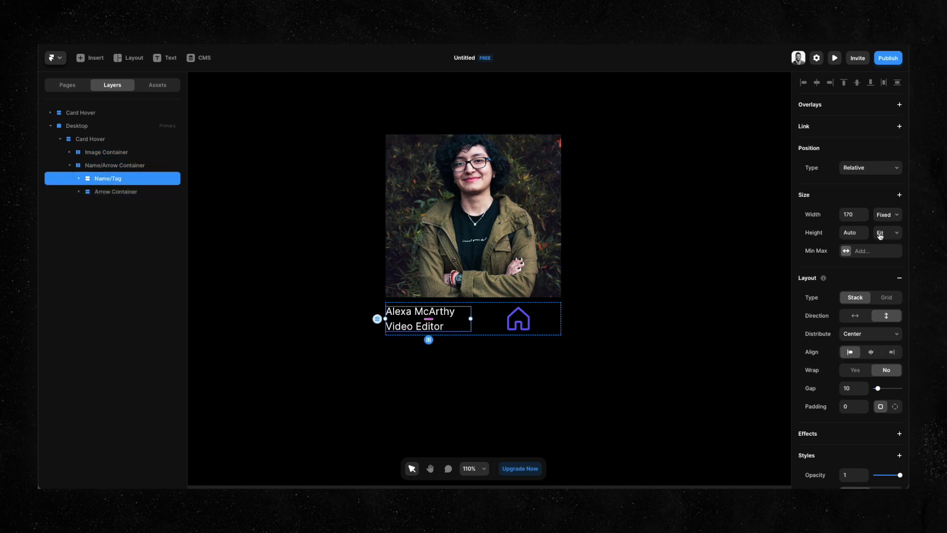
Set the Arrow Container's width and height to Fill so the icon reaches the right edge.
click(885, 215)
click(134, 194)
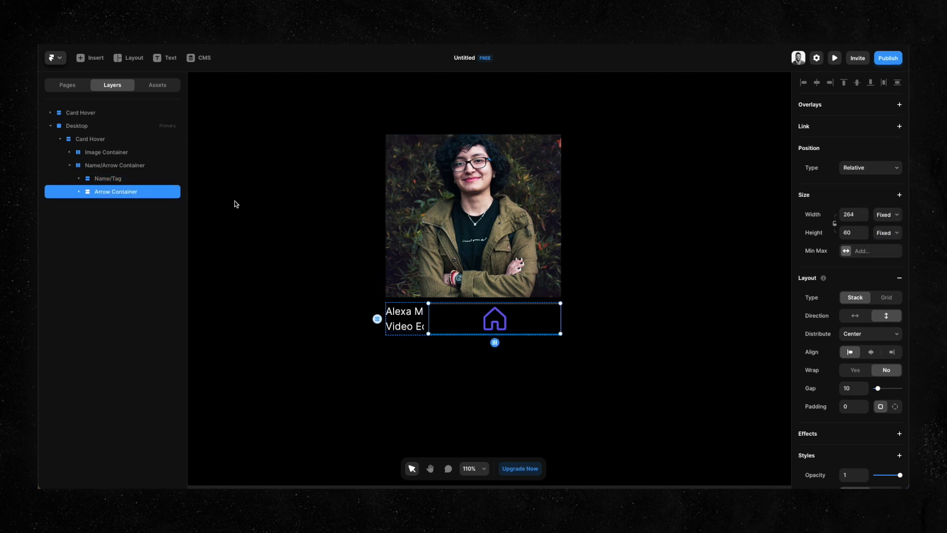
click(885, 215)
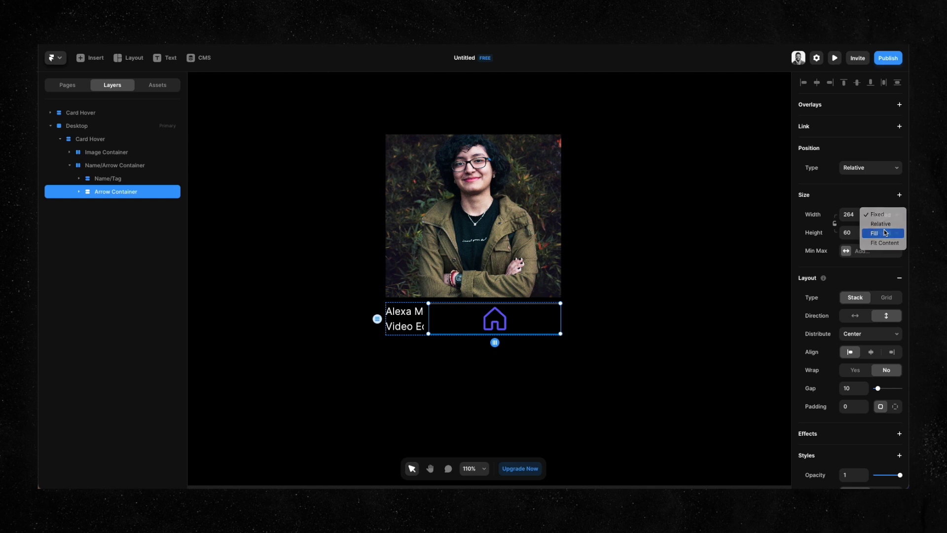
click(886, 233)
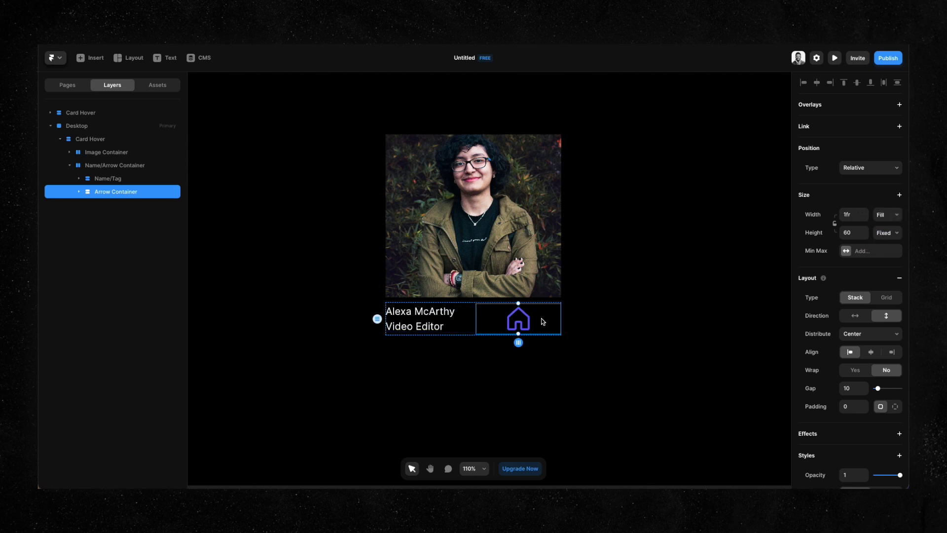
click(887, 233)
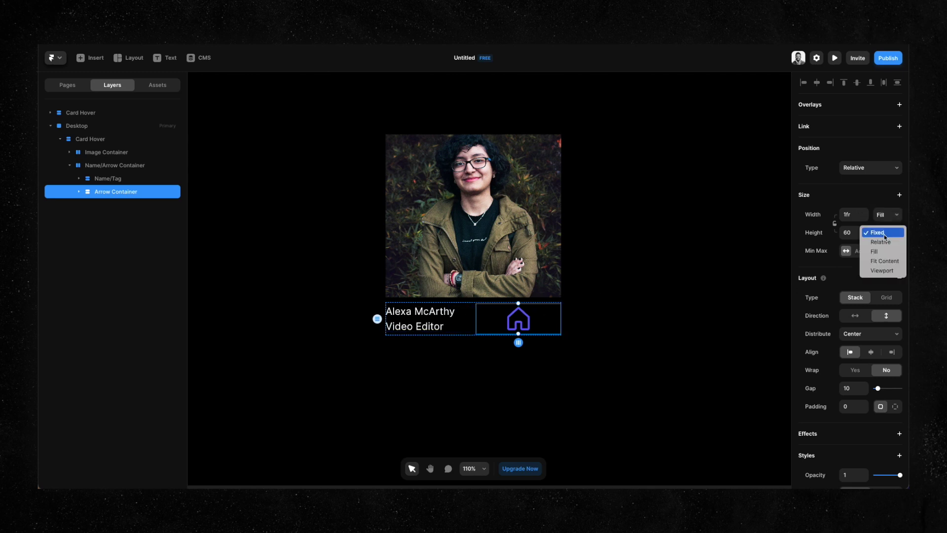
click(882, 251)
Swap the Phosphor icon to ArrowCircleUpRight, found by searching 'arrow', with Light weight.
click(135, 206)
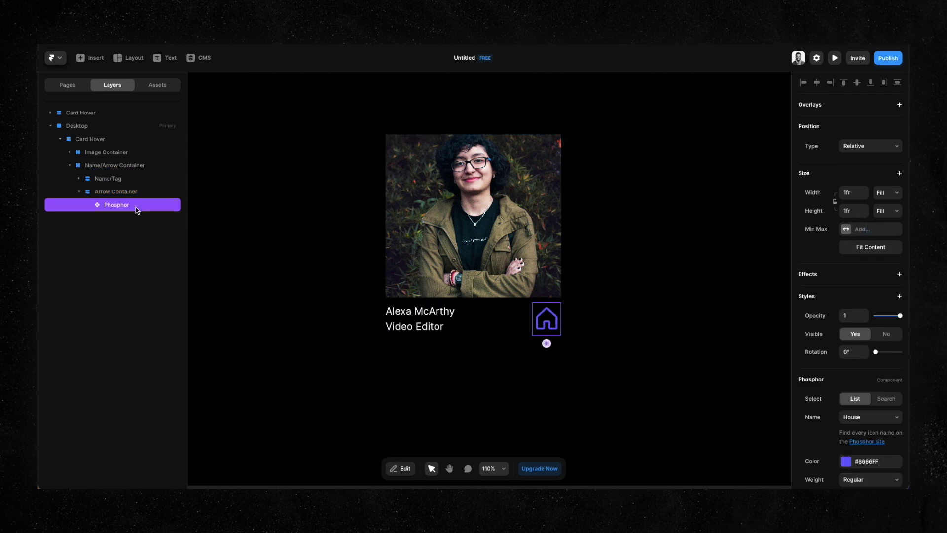
scroll(814, 356, down, 4)
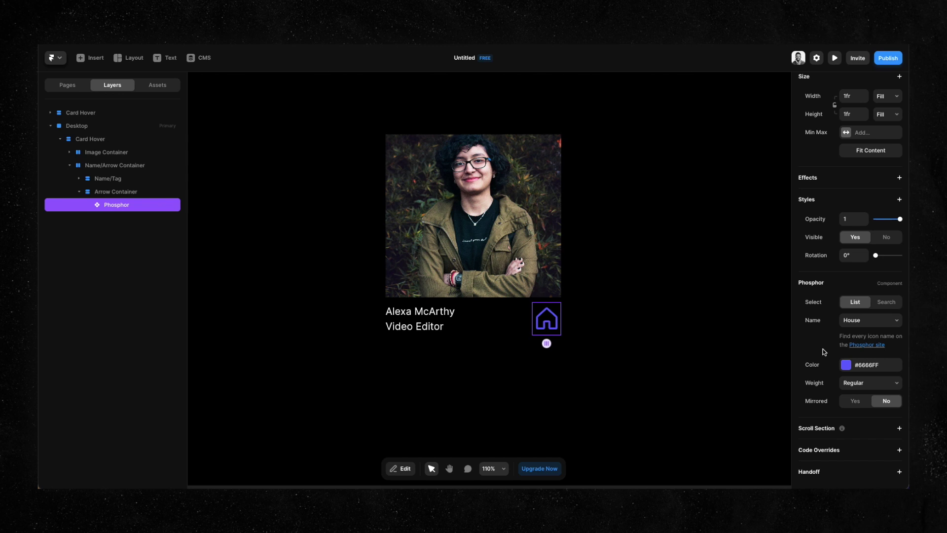
click(894, 321)
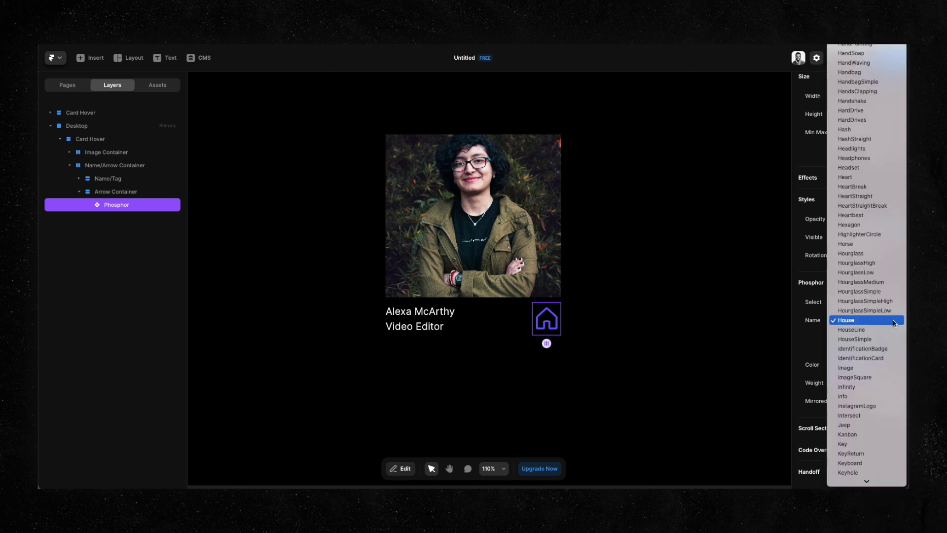
text(arrow)
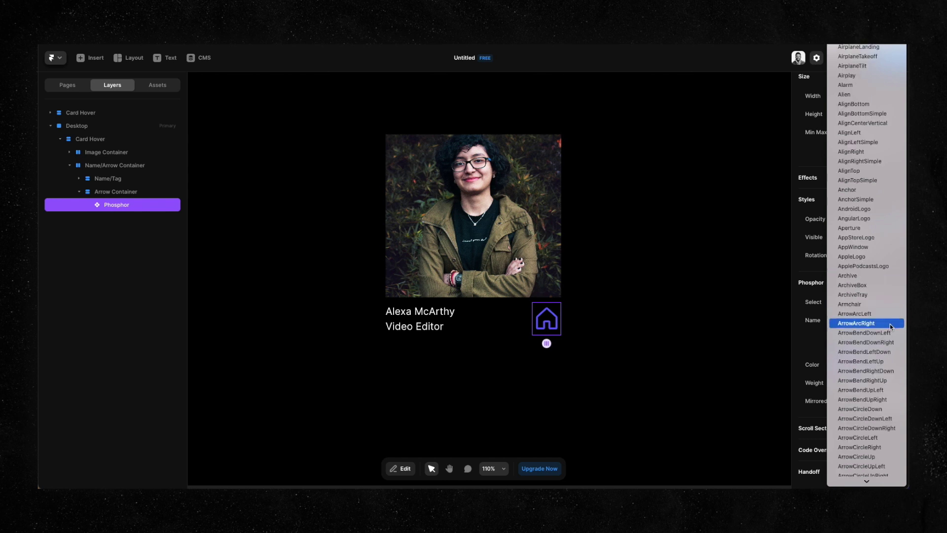
scroll(891, 327, down, 5)
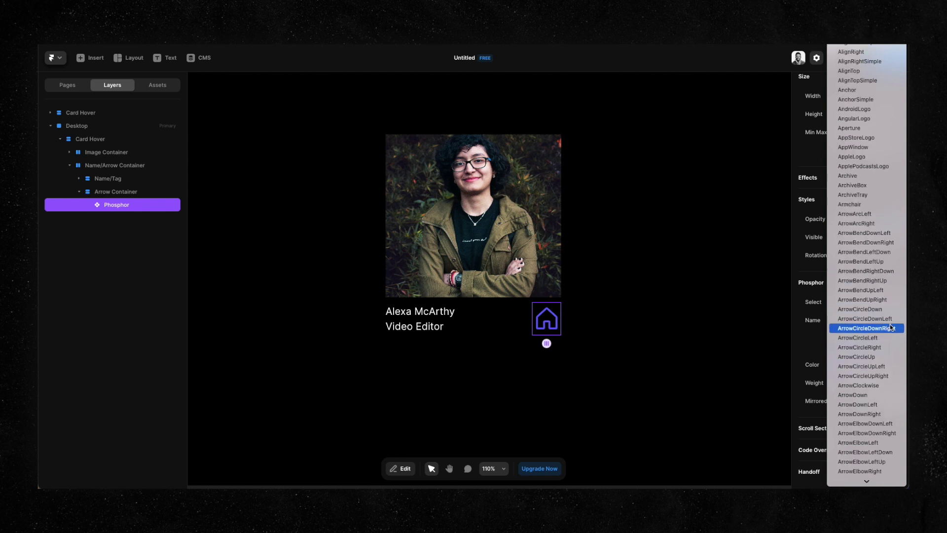
click(884, 375)
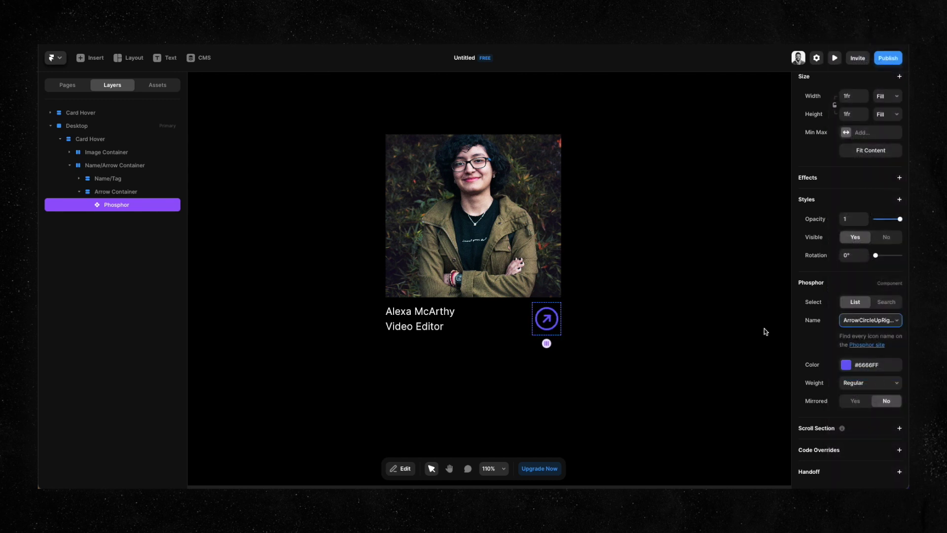
click(878, 385)
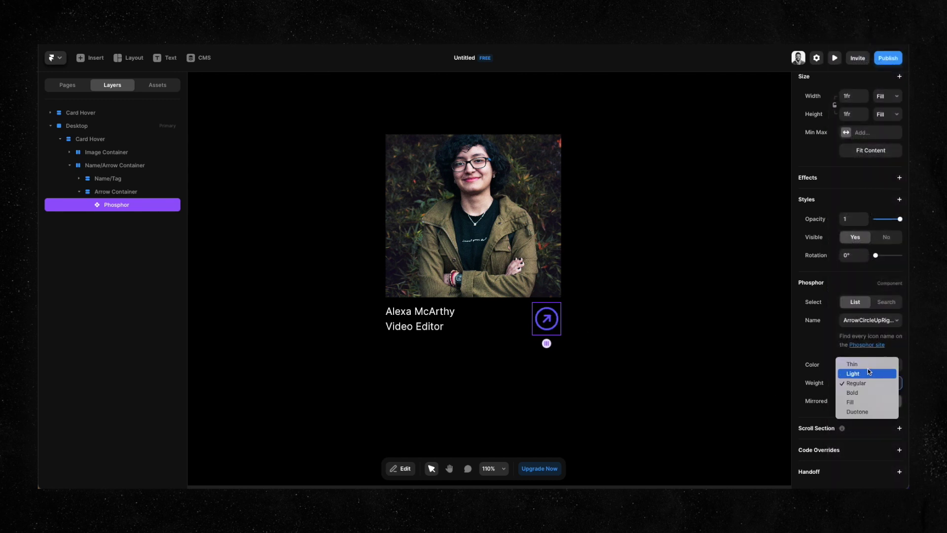
click(868, 373)
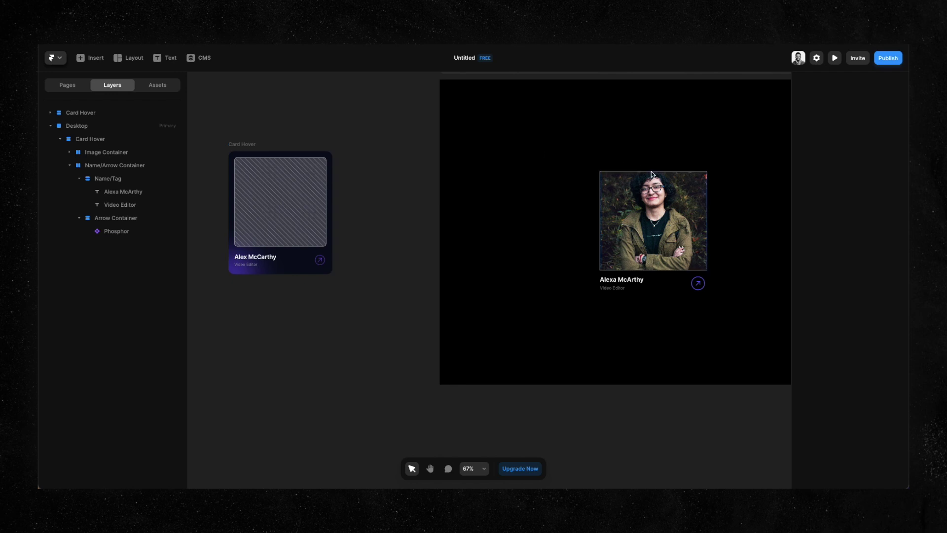
Select the Desktop Card Hover frame and set its layout padding to 25.
key(h)
drag(736, 147, 637, 152)
key(v)
click(90, 139)
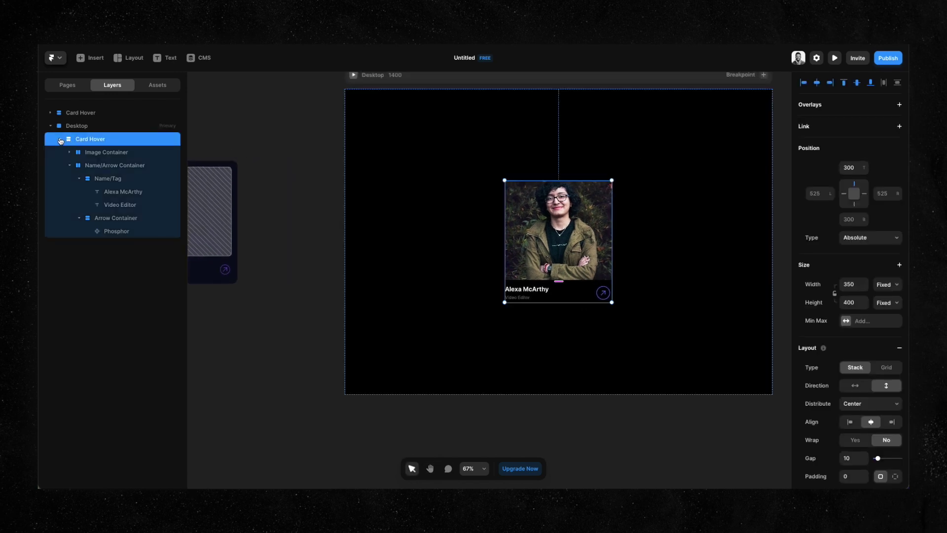
click(59, 140)
scroll(853, 385, down, 3)
click(851, 388)
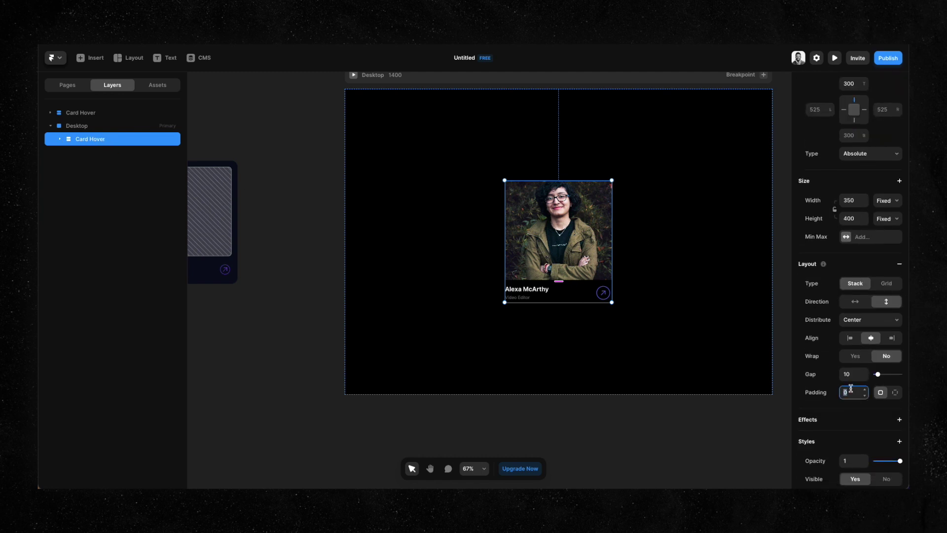
text(25)
scroll(851, 387, down, 5)
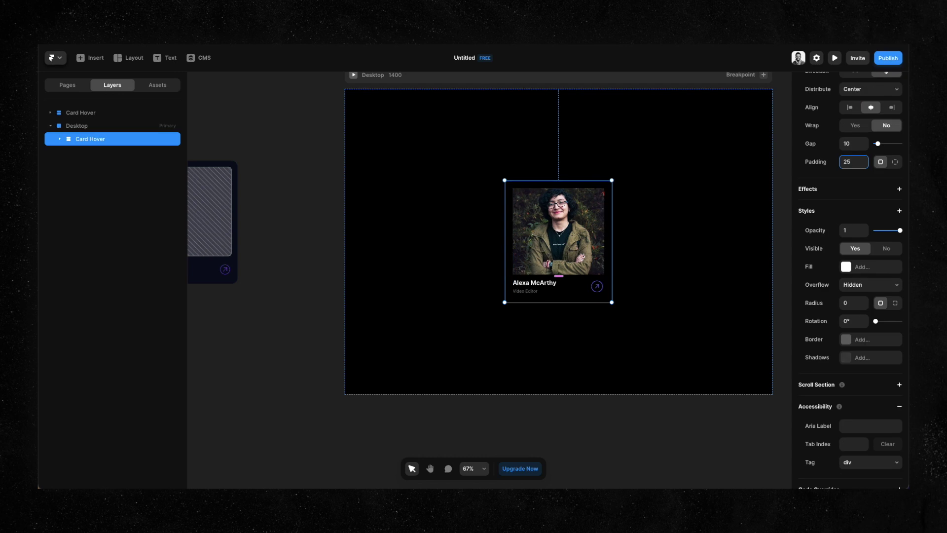
scroll(592, 202, up, 3)
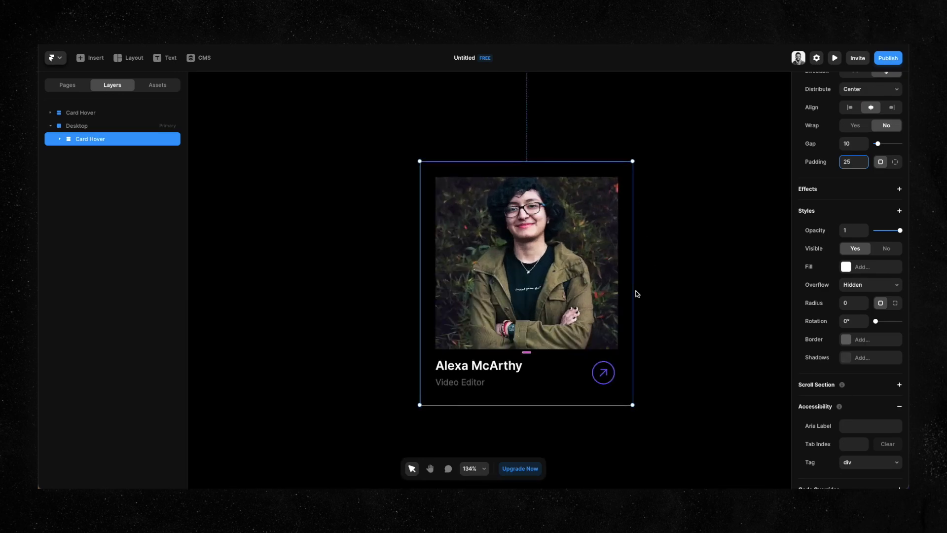
scroll(637, 294, down, 5)
Copy the master card's fill and give the Desktop Card Hover a #080B1C background.
click(264, 227)
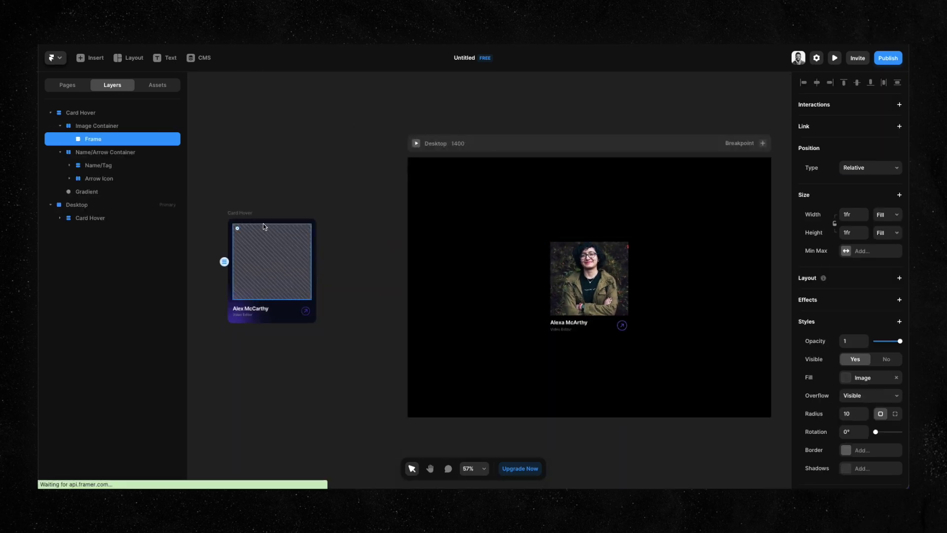
click(255, 220)
scroll(889, 377, down, 1)
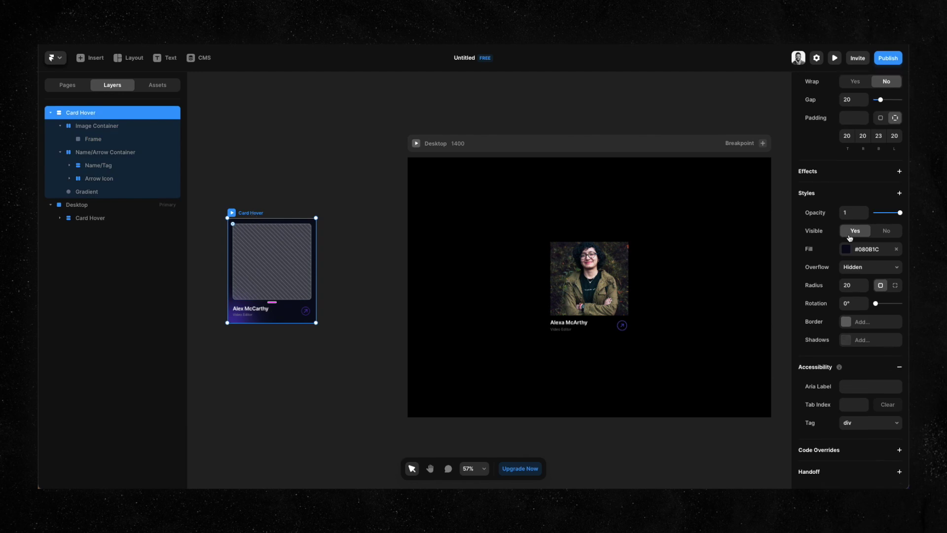
click(861, 249)
click(589, 281)
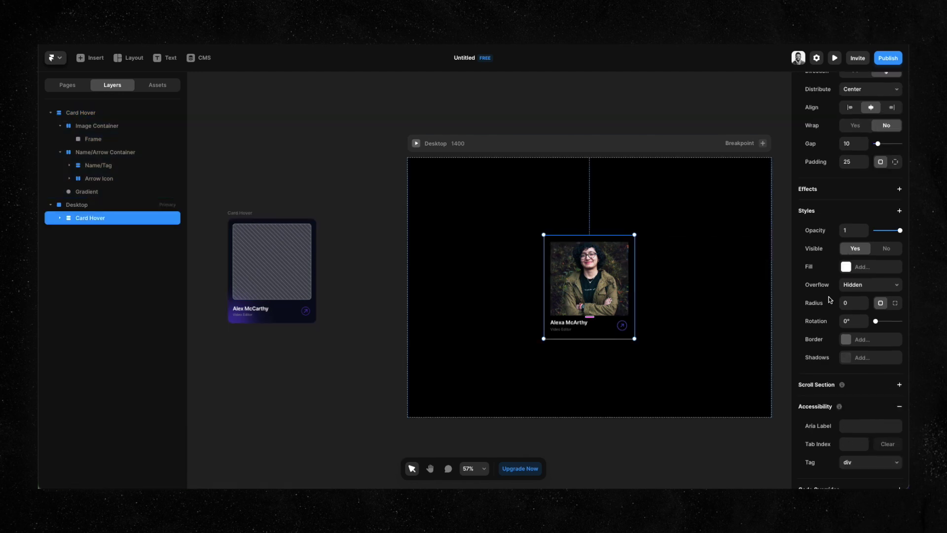
click(861, 267)
text(#080B1C)
key(Return)
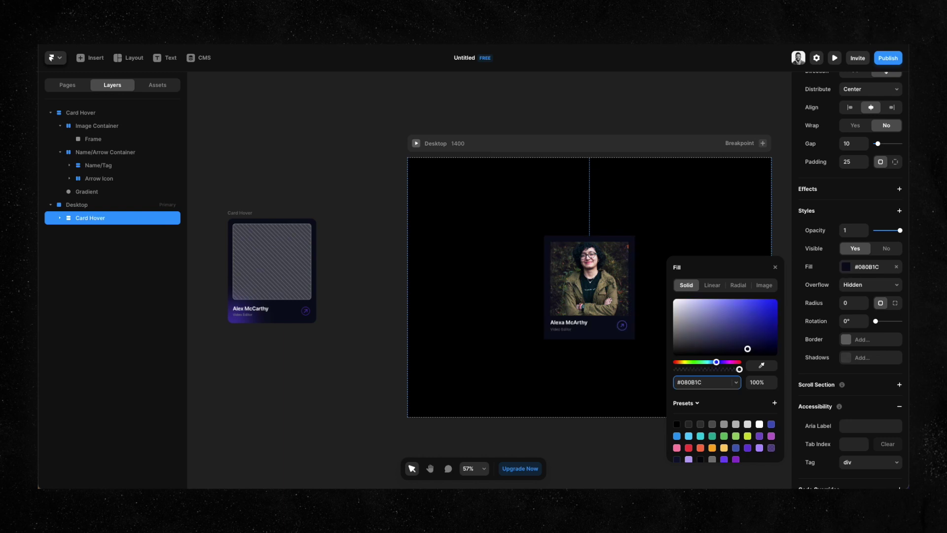
click(660, 199)
Round the Card Hover frame's corners to a radius of 20.
scroll(715, 265, up, 5)
drag(715, 265, 709, 192)
key(v)
click(571, 181)
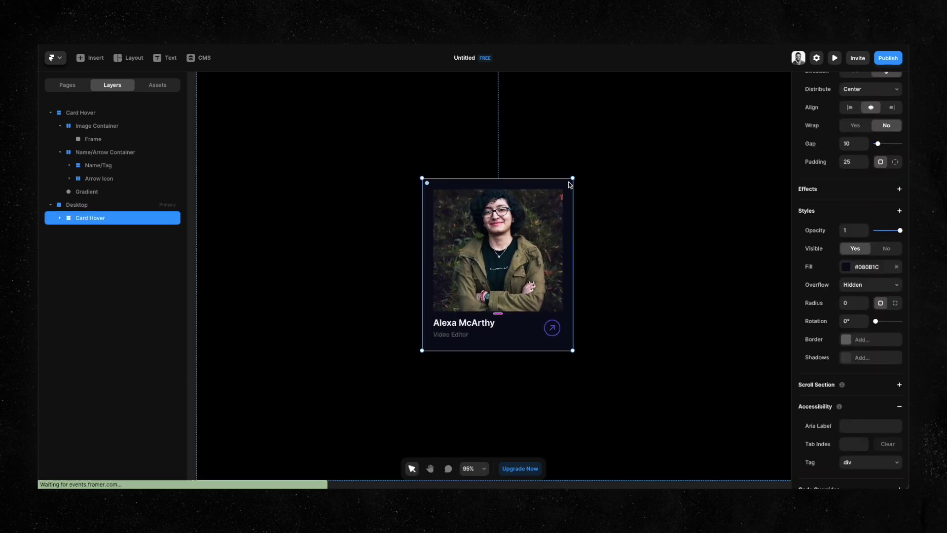
scroll(571, 183, up, 5)
click(848, 302)
text(20)
key(Return)
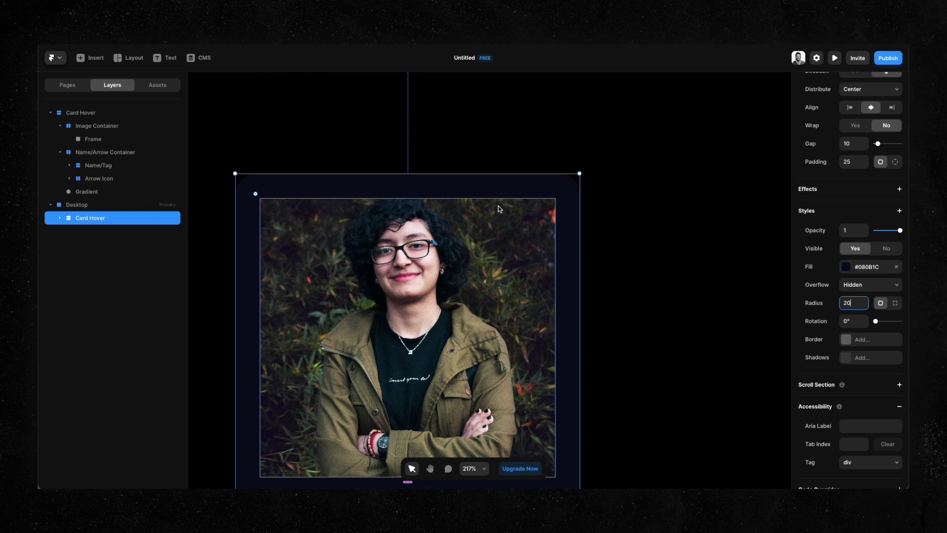
Select the photo's Image Container and check its corner radius field.
click(546, 212)
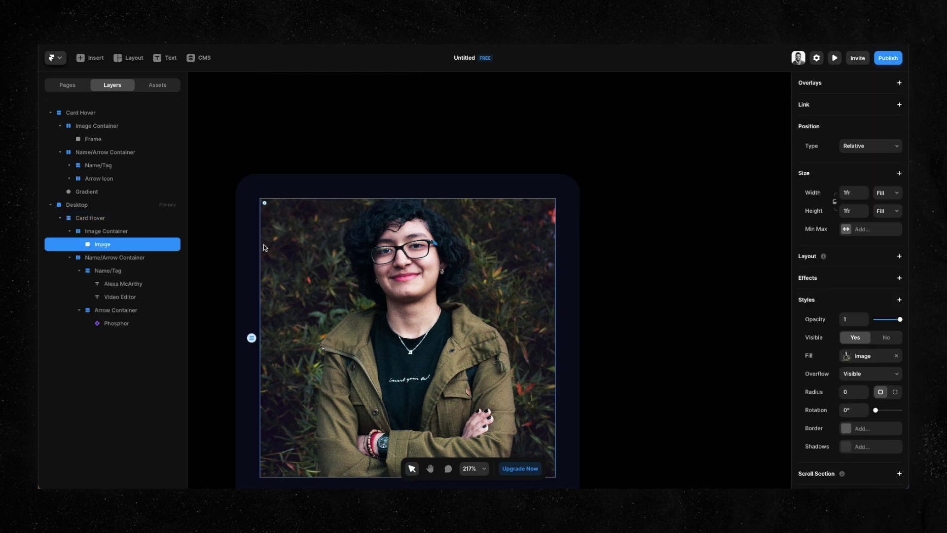
click(137, 231)
scroll(848, 344, down, 1)
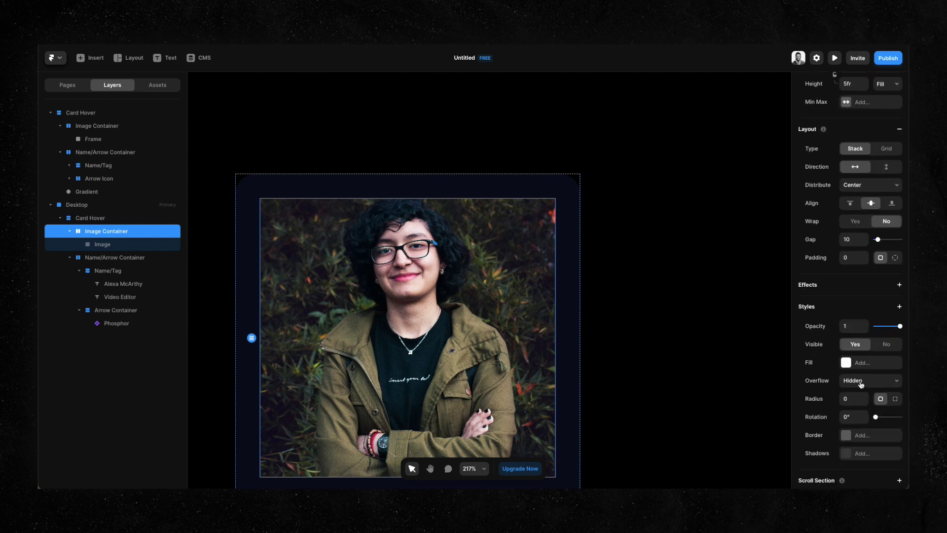
click(852, 400)
key(Escape)
scroll(635, 272, down, 5)
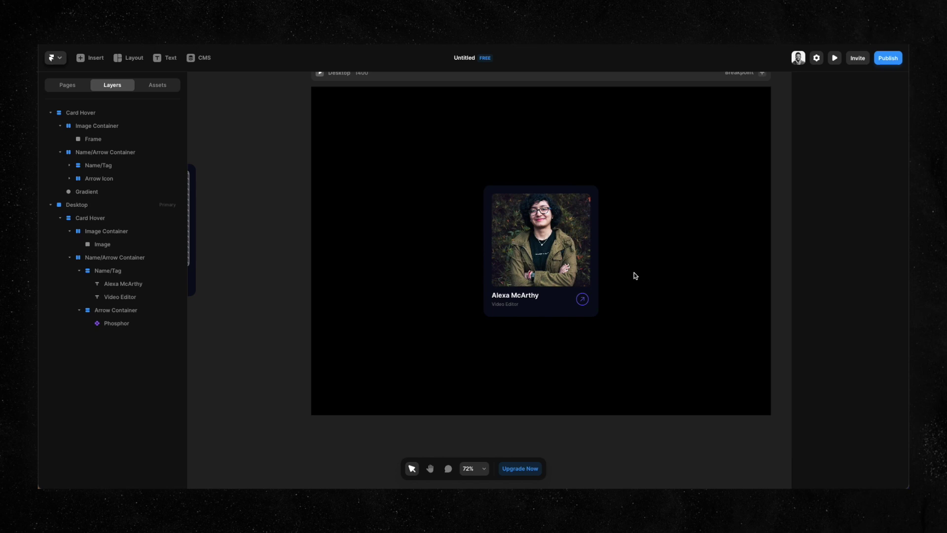
Zoom and pan the canvas to clear space beside the card, leaving it deselected.
scroll(604, 256, up, 5)
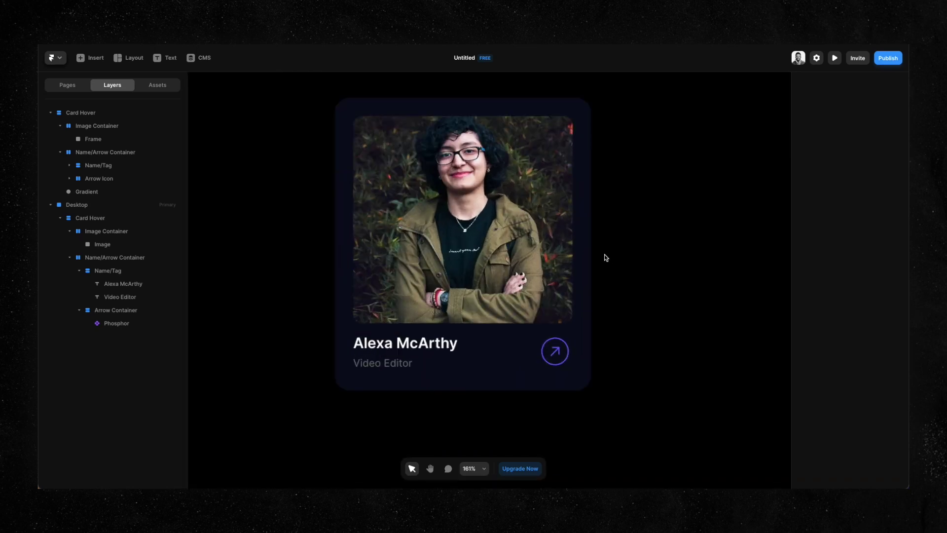
click(588, 255)
scroll(644, 264, down, 5)
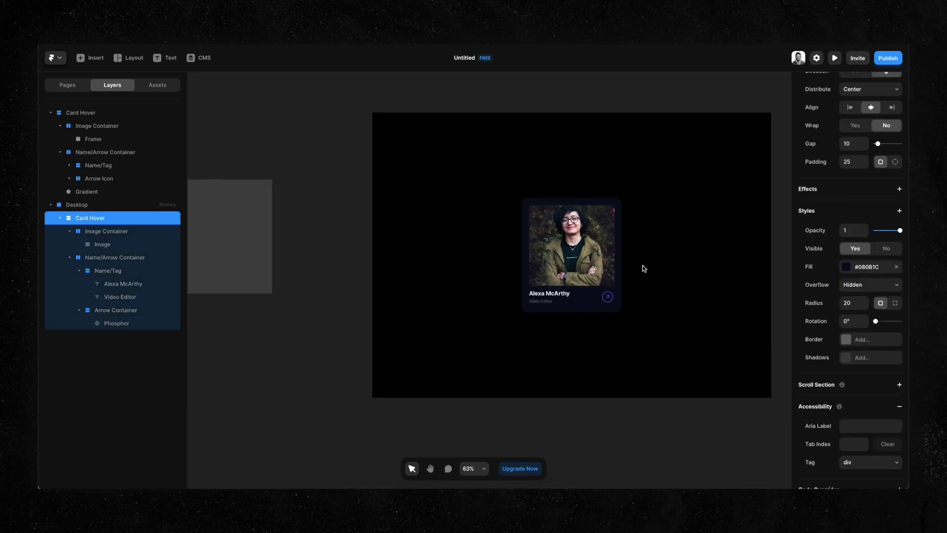
key(Escape)
scroll(650, 237, up, 3)
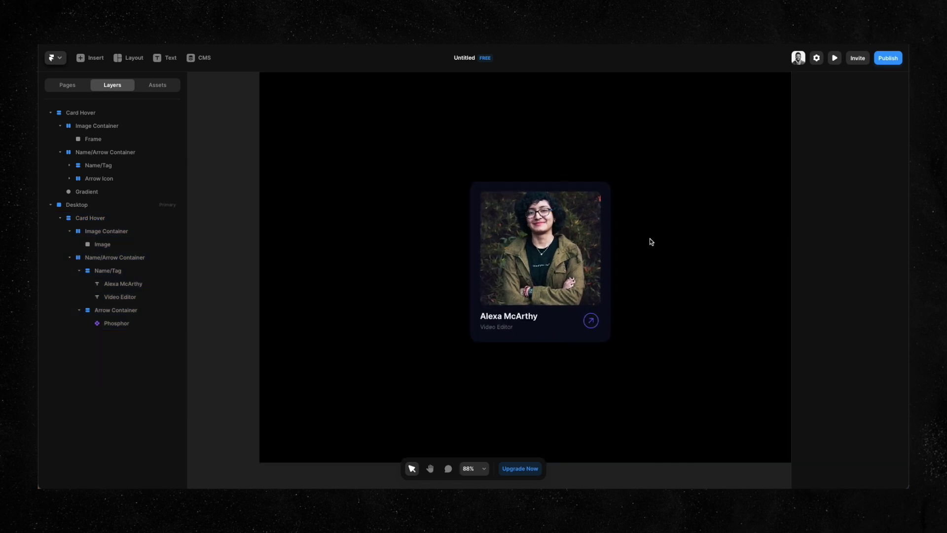
drag(650, 238, 628, 223)
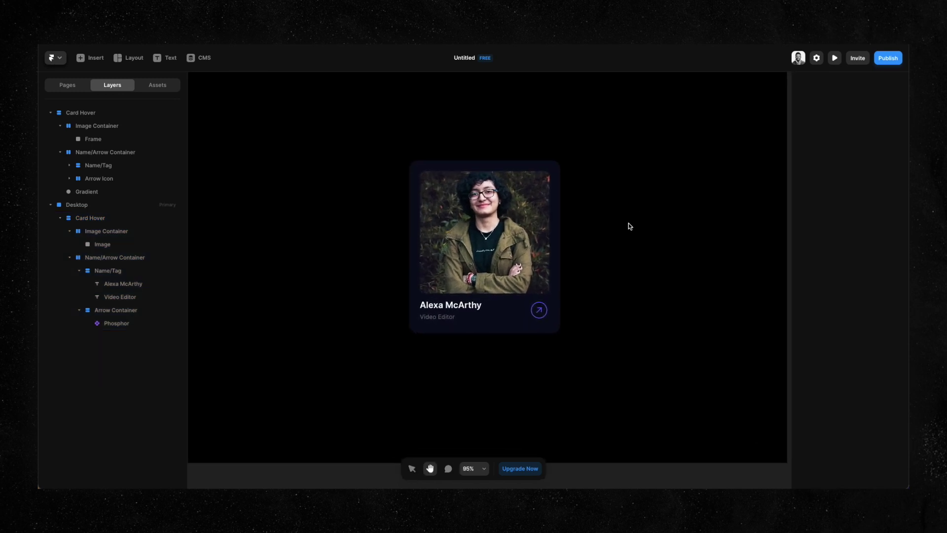
Draw a 90 × 90 frame right of the card and set its corner radius to 45.
key(f)
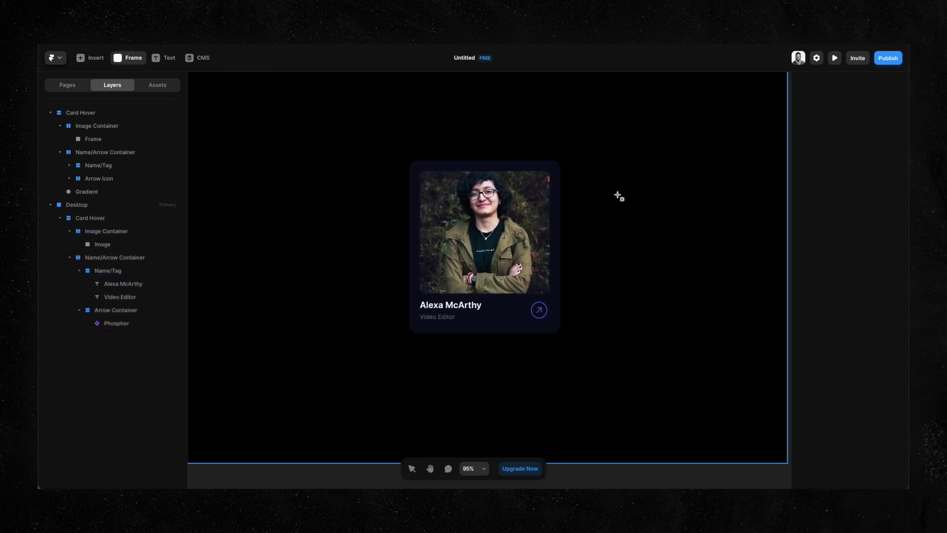
drag(613, 186, 653, 225)
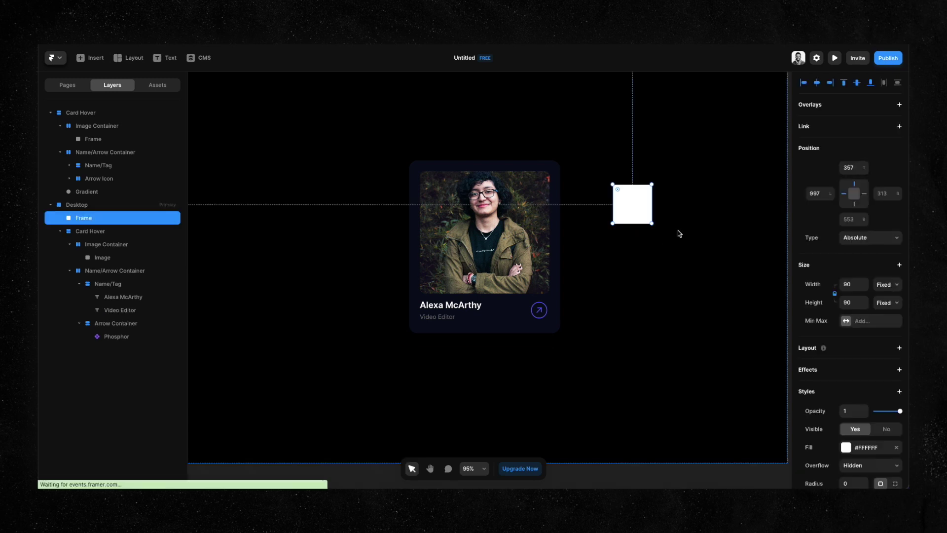
scroll(900, 344, down, 5)
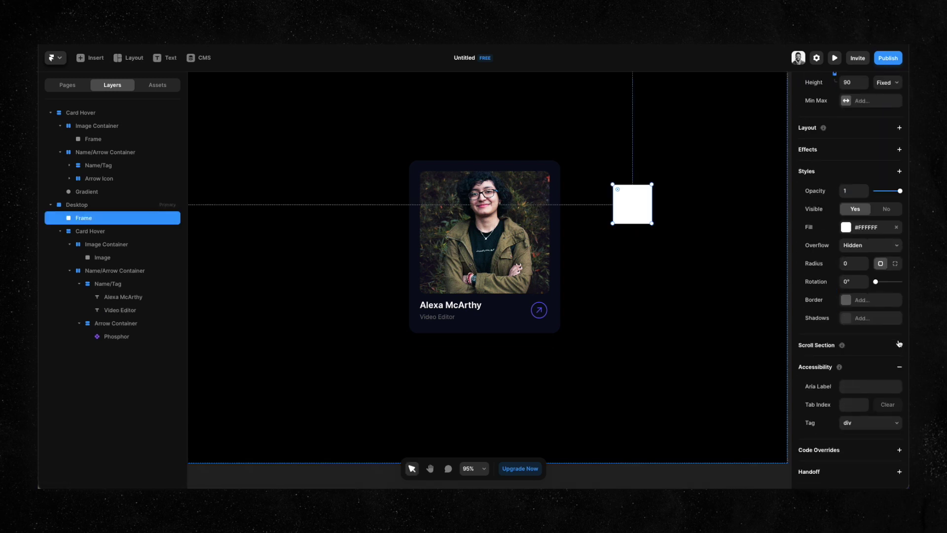
click(853, 265)
text(45)
key(Return)
scroll(397, 210, down, 3)
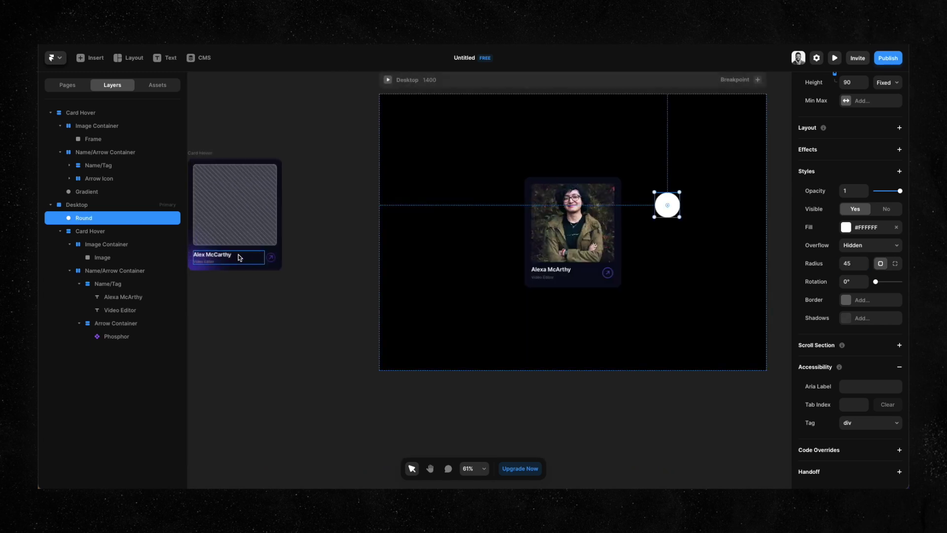
click(197, 268)
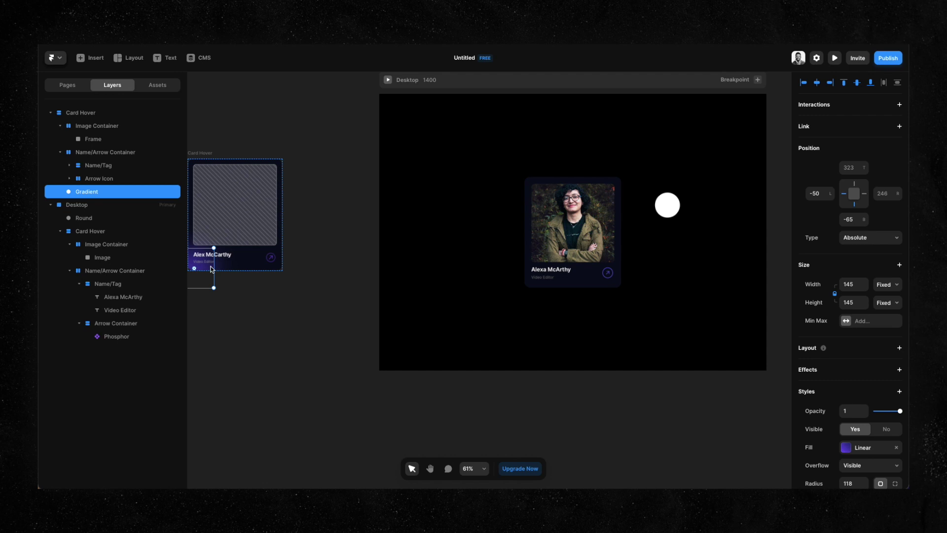
Save the Gradient's purple #744DF5 colour as a preset and apply it as a linear fill to the circle.
click(881, 450)
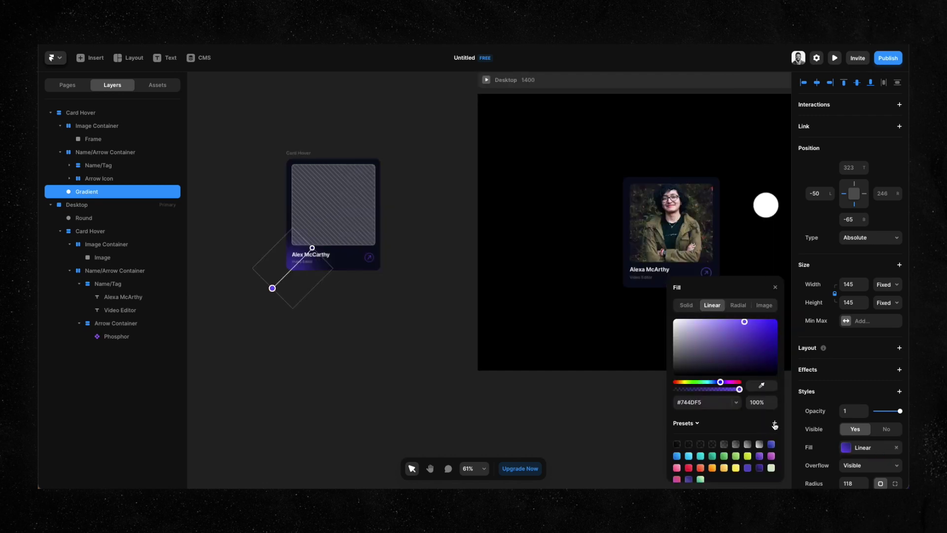
click(775, 425)
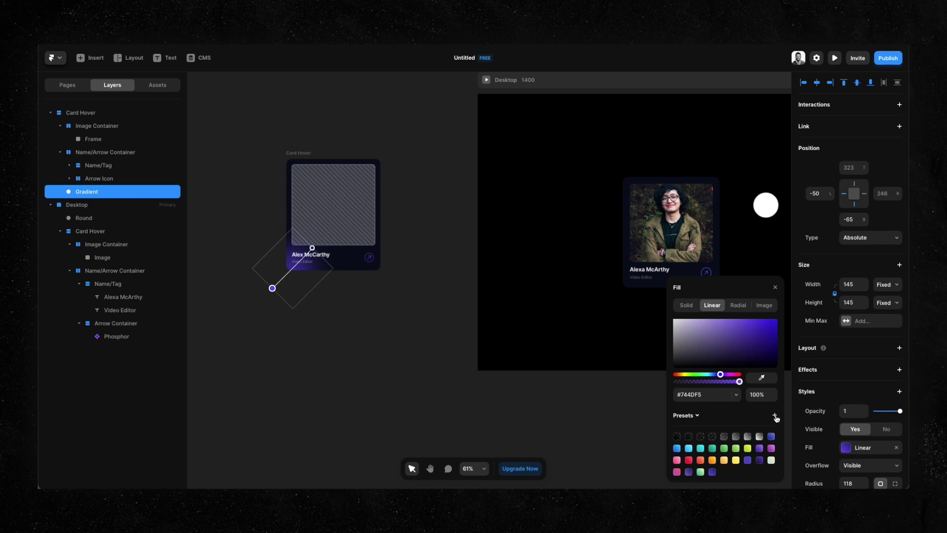
click(766, 205)
click(868, 227)
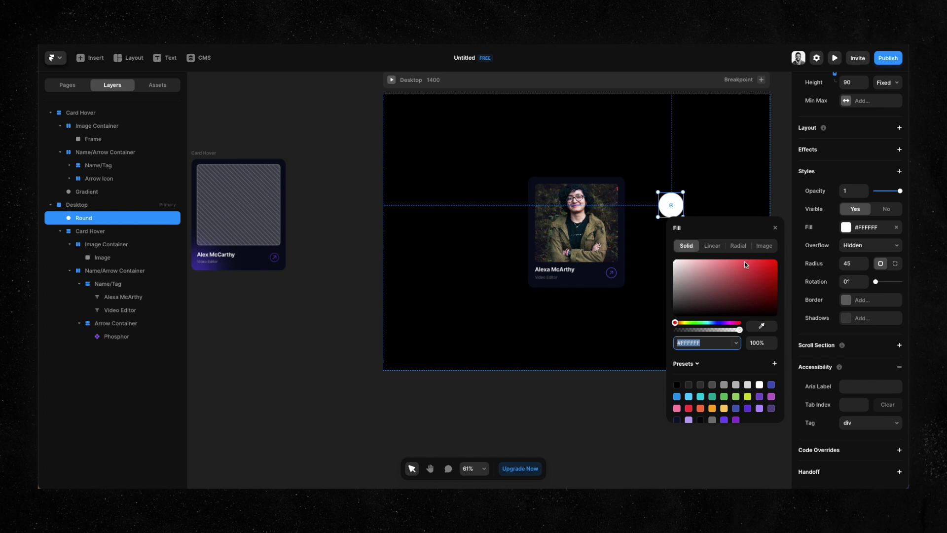
click(712, 246)
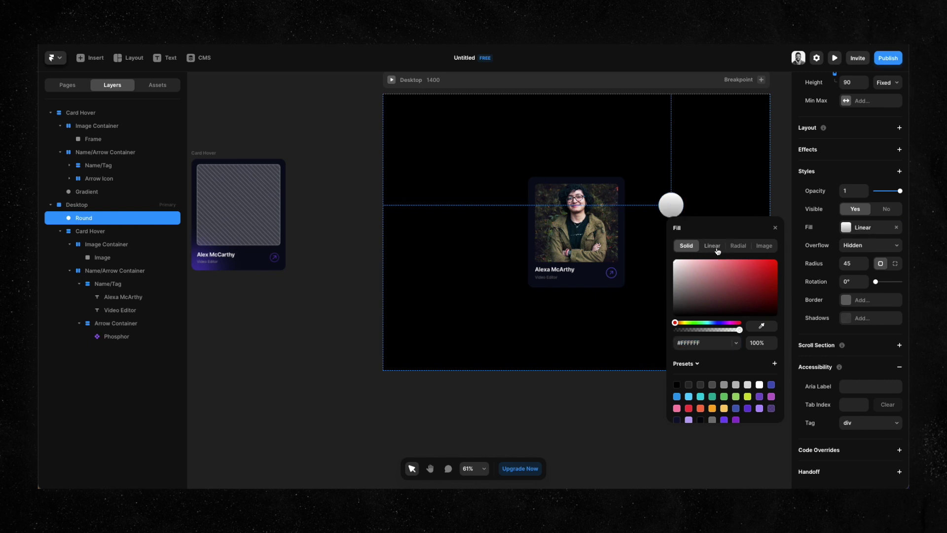
click(713, 420)
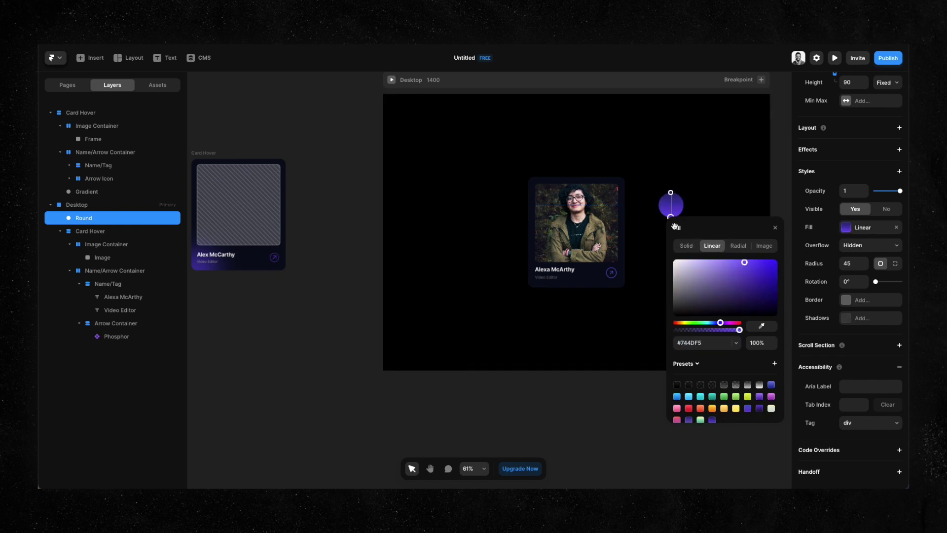
key(Escape)
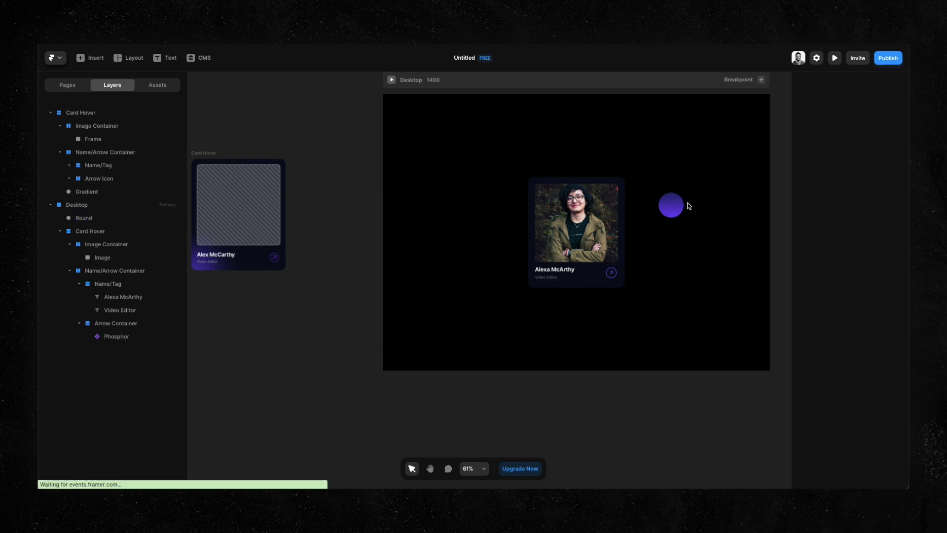
Compare the purple circle with the card's Gradient element, ending with the circle selected.
scroll(688, 206, up, 5)
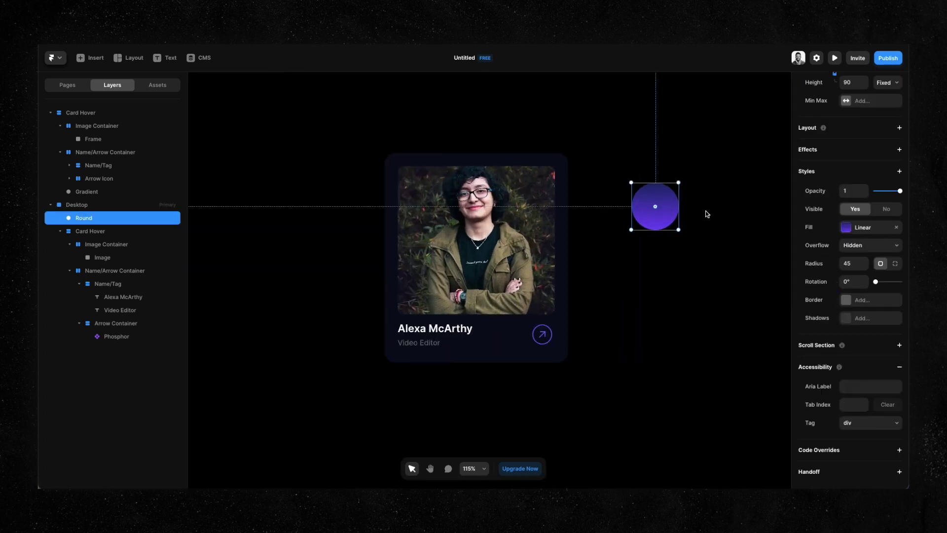
scroll(705, 210, down, 5)
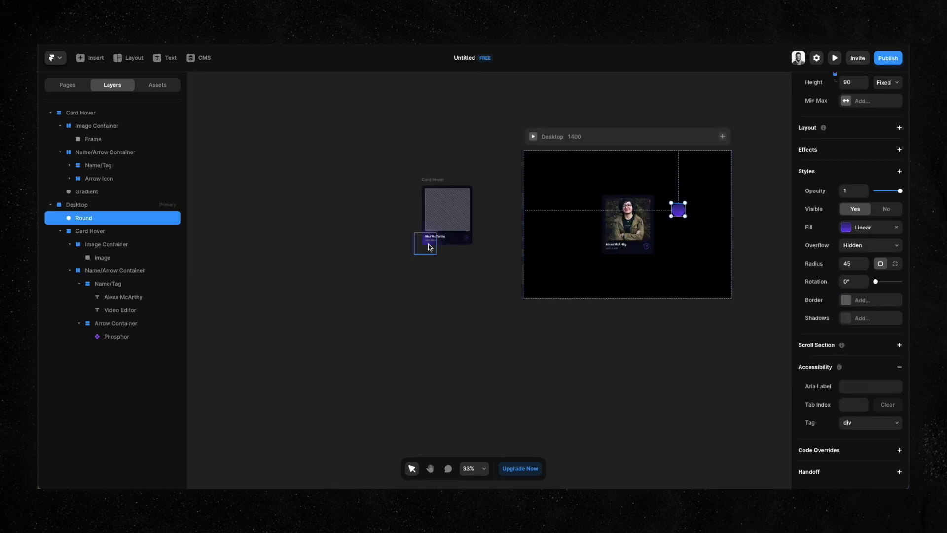
click(431, 247)
click(678, 210)
scroll(697, 195, up, 4)
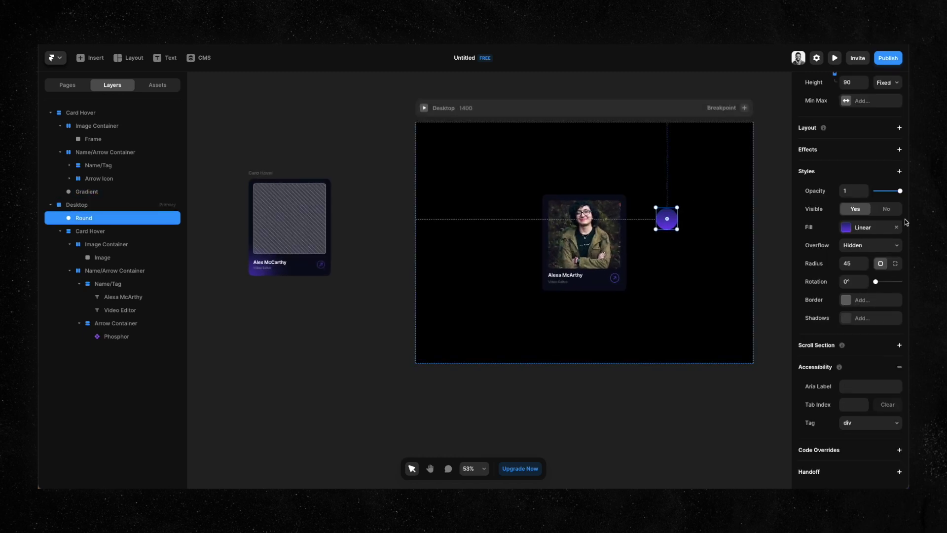
scroll(730, 241, up, 3)
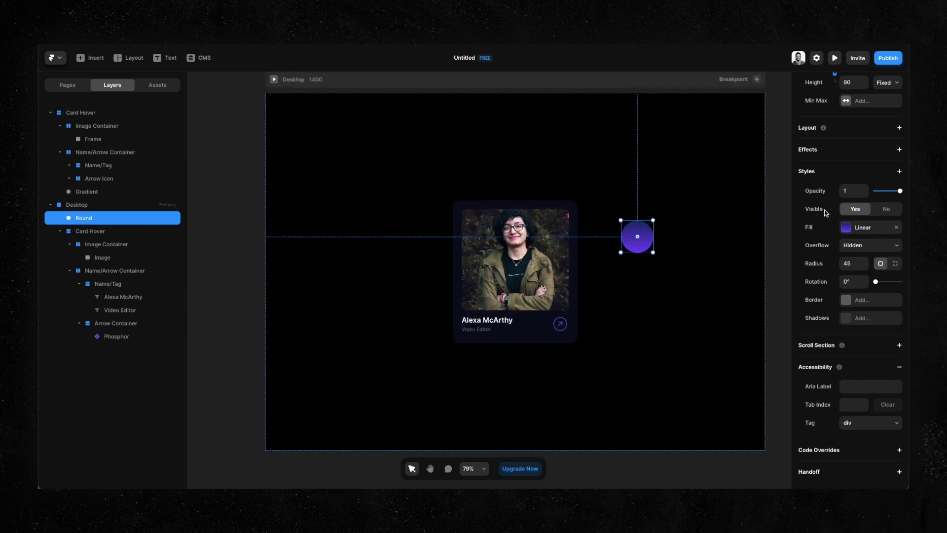
Add a Blur style to the Round circle and set it to 40.
click(900, 172)
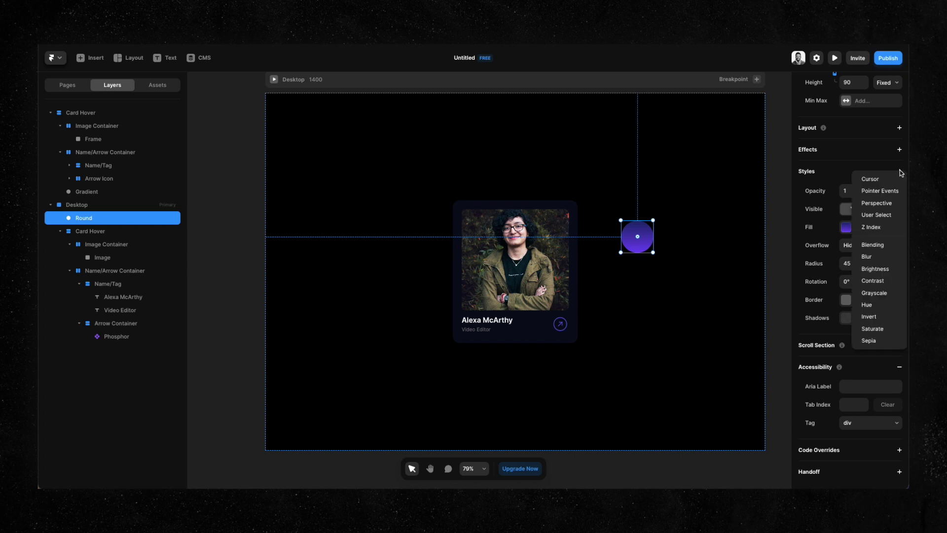
click(880, 257)
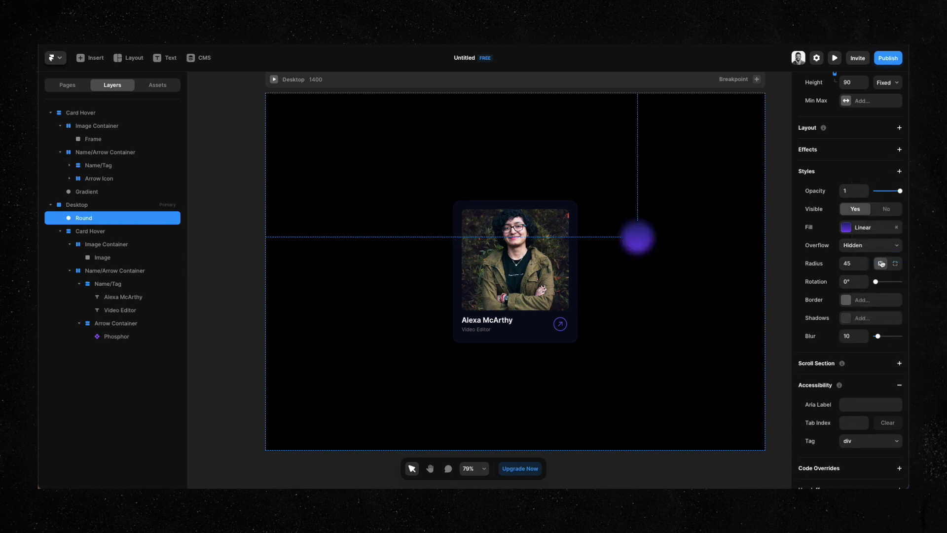
scroll(747, 241, up, 3)
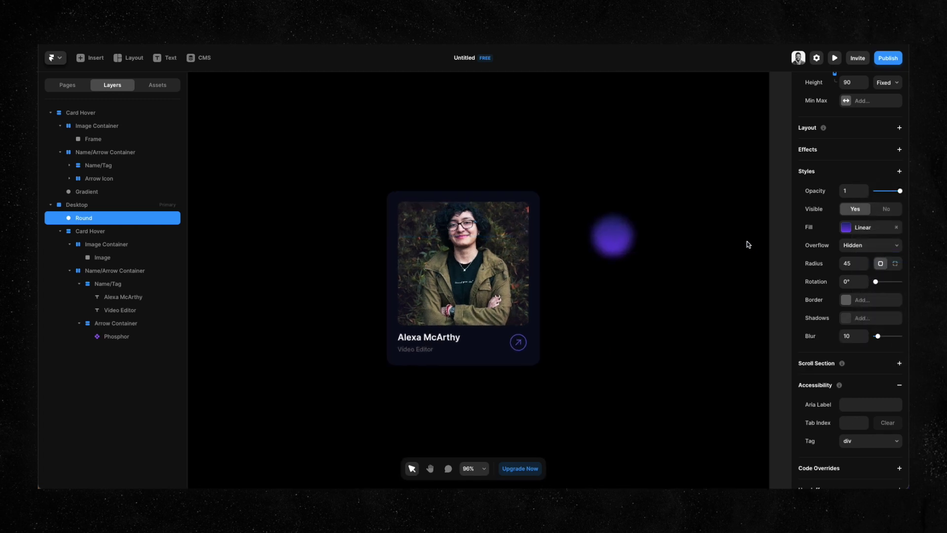
click(852, 336)
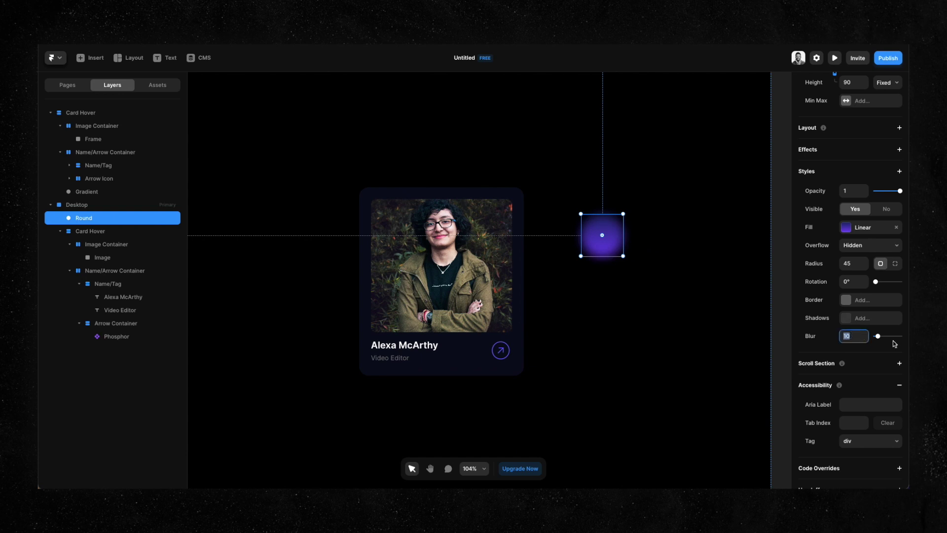
drag(864, 334, 866, 321)
click(857, 335)
text(49)
key(Return)
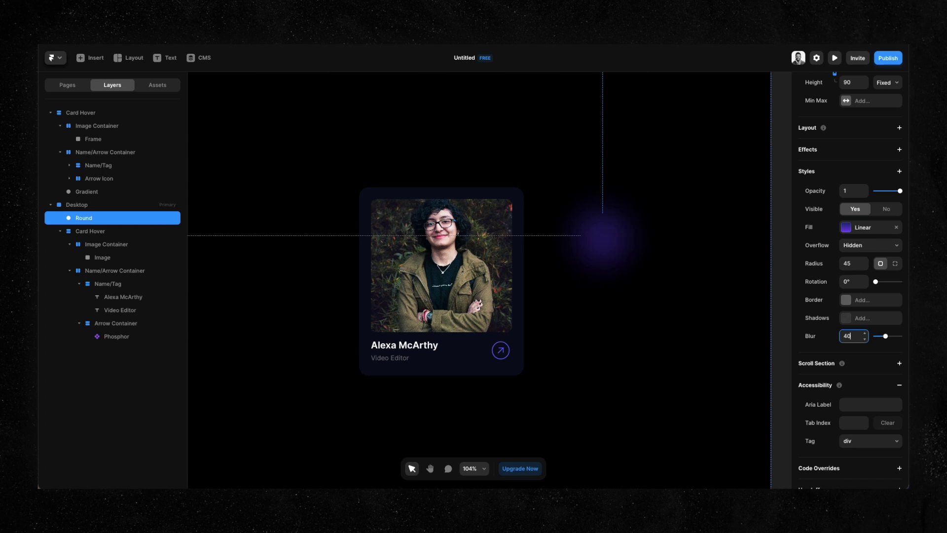
click(678, 243)
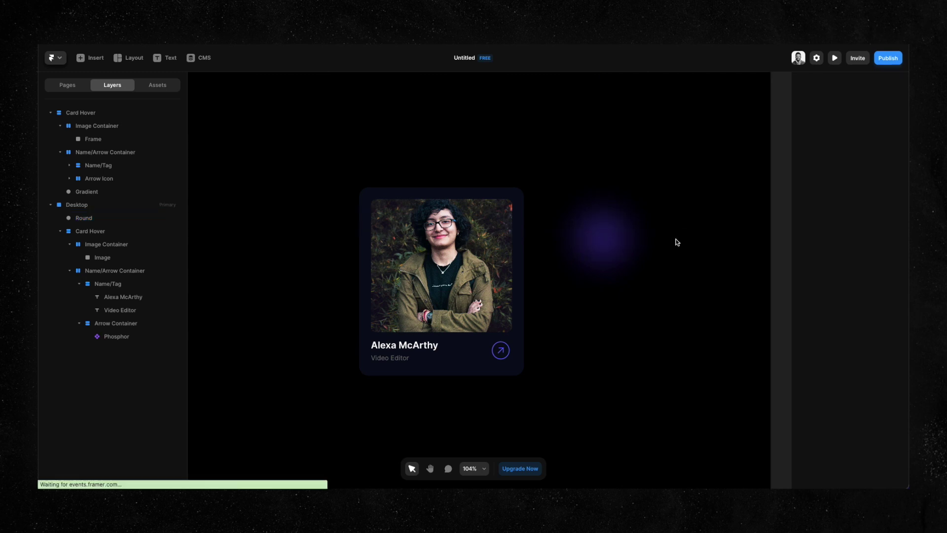
click(611, 231)
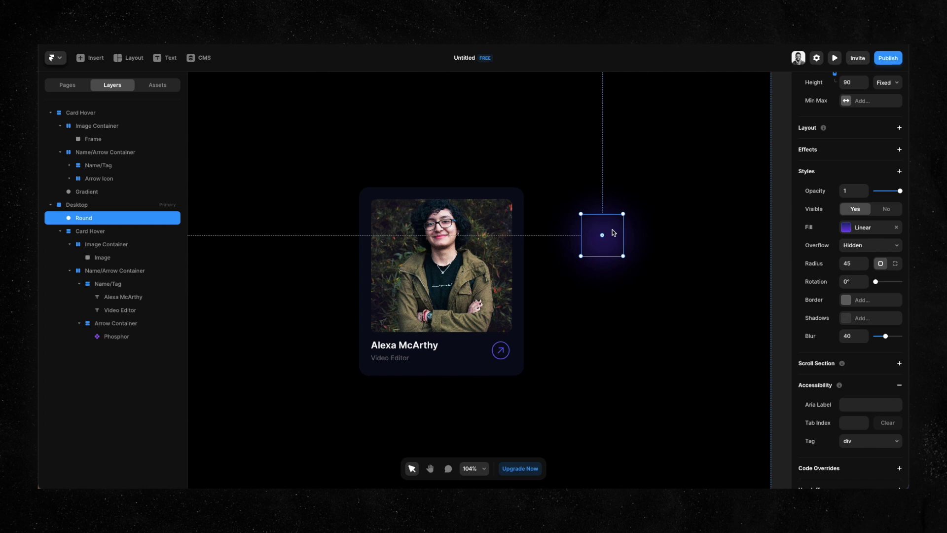
Nest the blurred Round circle inside Card Hover as its last layer.
drag(611, 231, 474, 319)
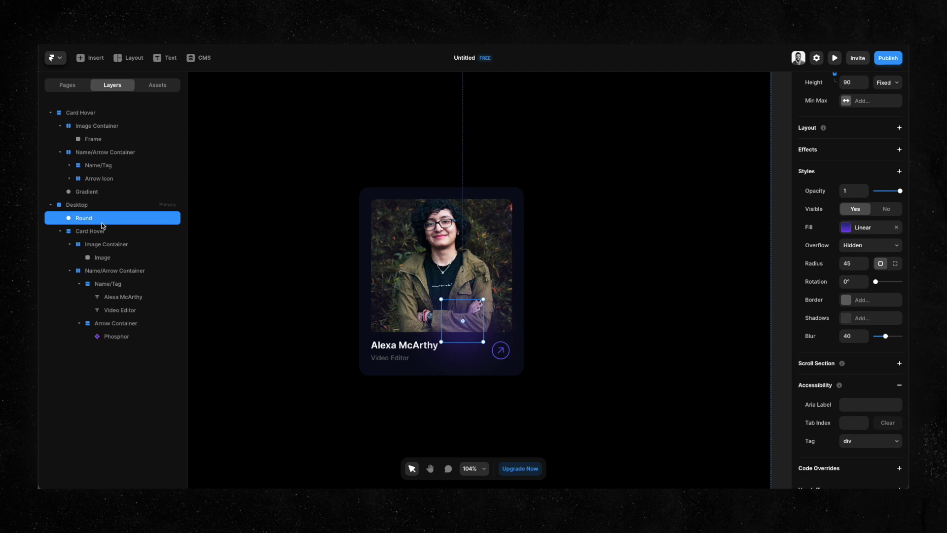
drag(84, 224, 88, 341)
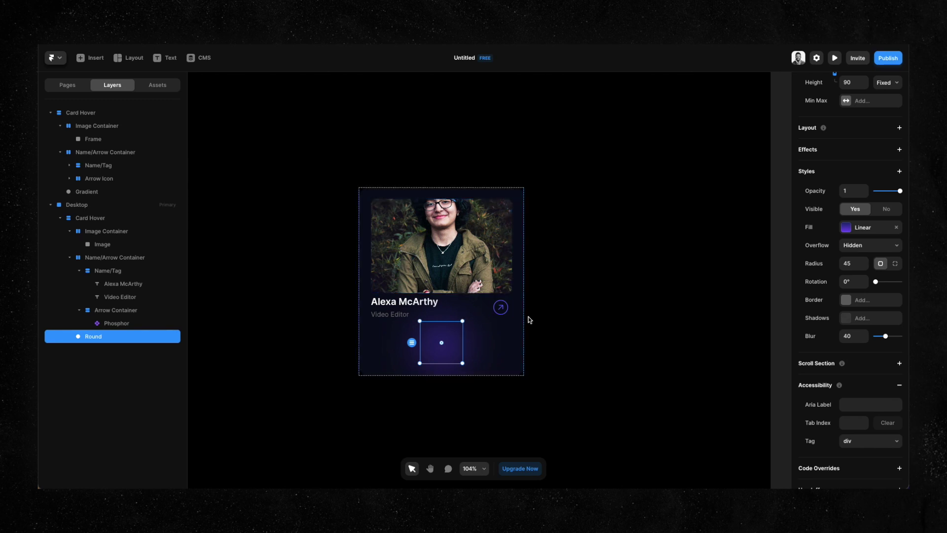
key(ctrl+])
key(ctrl+])
key(ctrl+[)
key(ctrl+[)
key(ctrl+])
key(ctrl+])
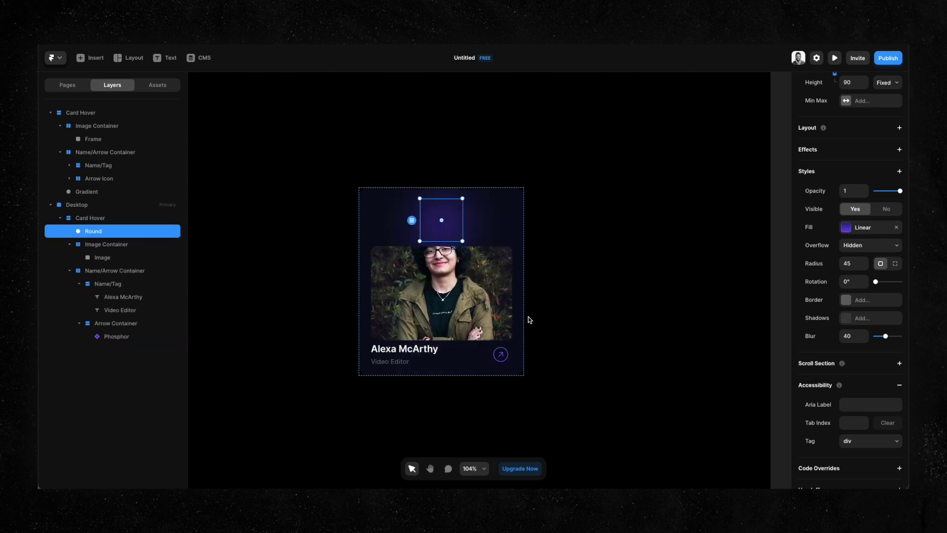
key(ctrl+[)
key(ctrl+[)
key(ctrl+])
key(ctrl+])
key(ctrl+[)
key(ctrl+[)
key(ctrl+])
key(ctrl+])
key(ctrl+[)
key(ctrl+[)
key(ctrl+])
key(ctrl+])
key(ctrl+[)
key(ctrl+[)
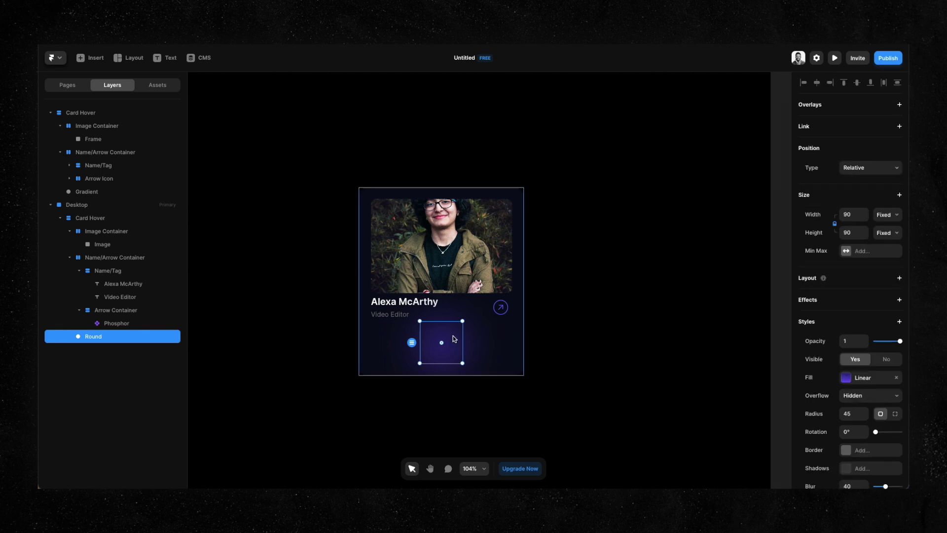
Give the glow circle Absolute positioning and drag it onto the card.
click(869, 173)
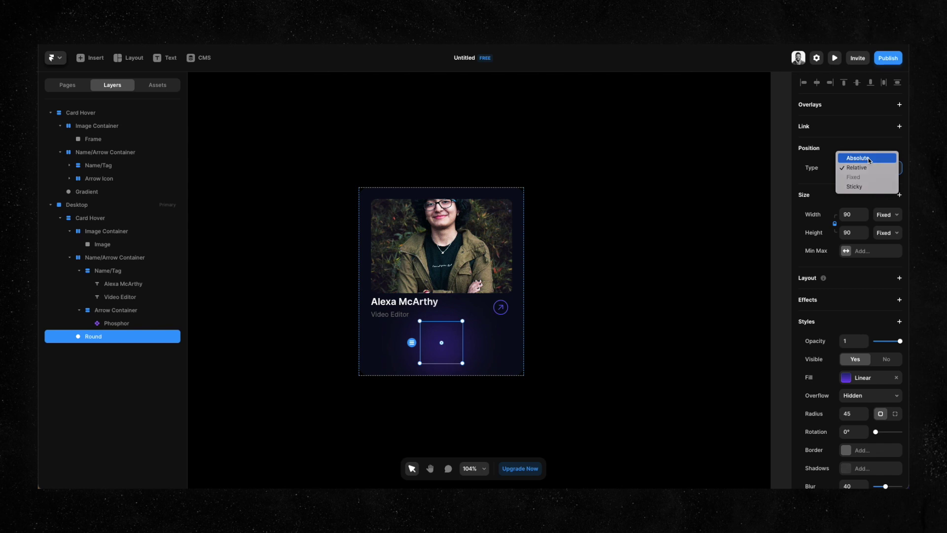
click(868, 159)
drag(449, 353, 380, 378)
Resize the glow circle to 105×105 and tuck it into the card's lower-left corner.
drag(390, 342, 403, 342)
drag(369, 369, 373, 364)
scroll(450, 296, down, 5)
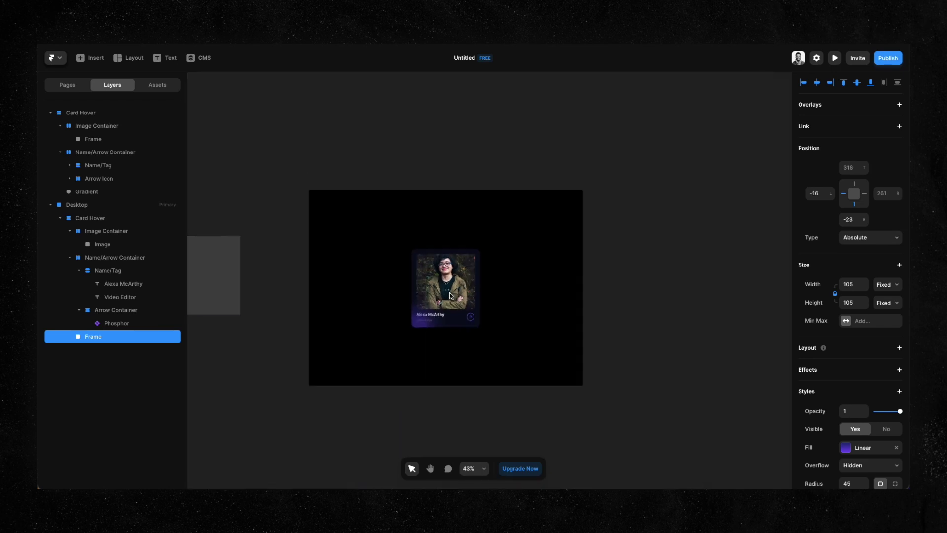
scroll(389, 336, up, 6)
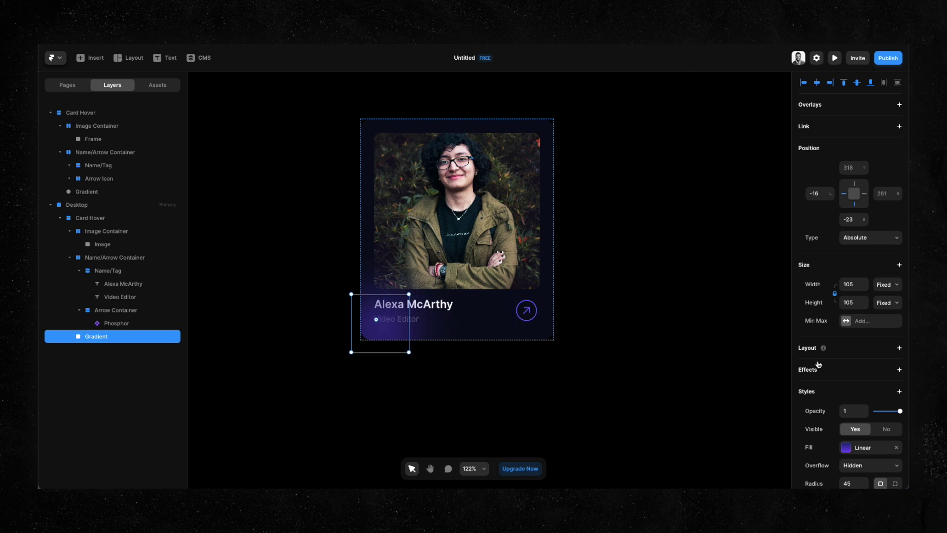
scroll(818, 365, down, 3)
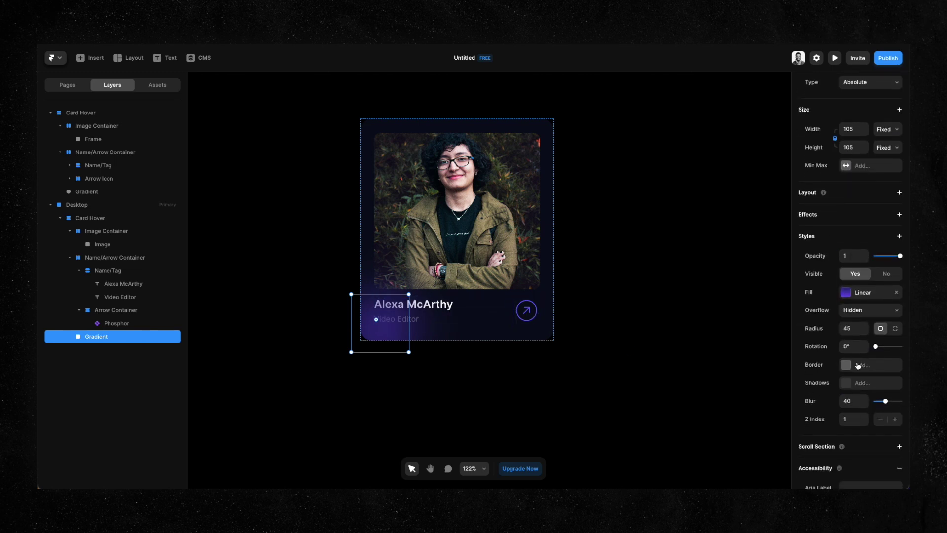
Drop the glow's Z index to 0 and raise the name and Video Editor text above it.
click(866, 422)
click(448, 308)
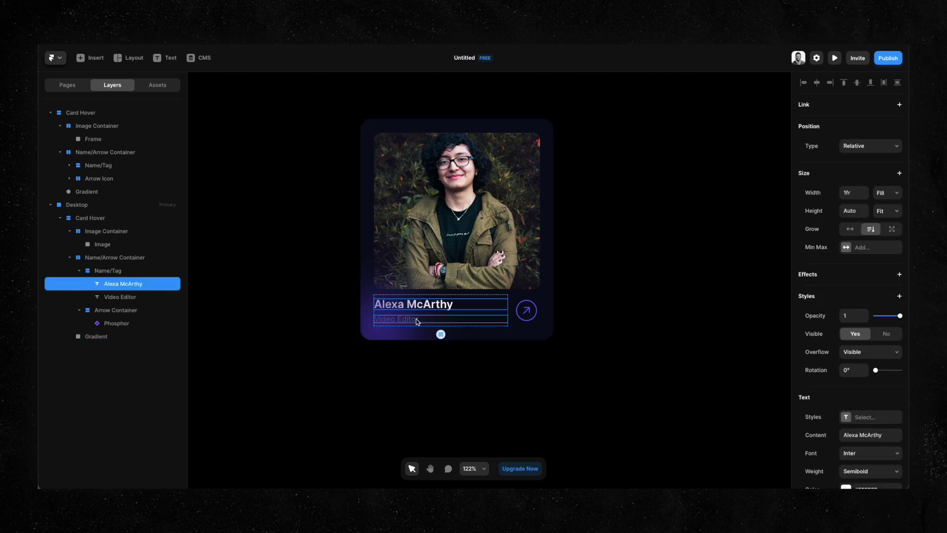
shift+click(414, 320)
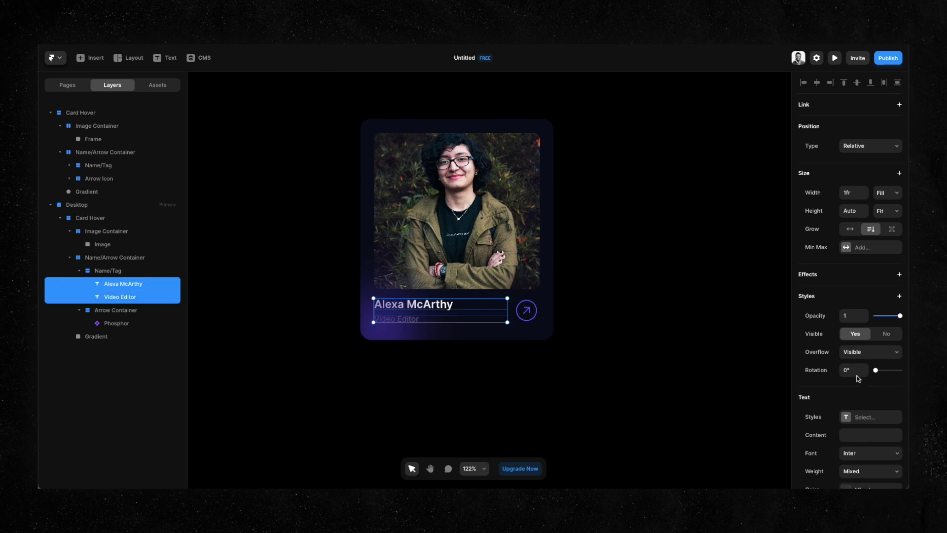
scroll(856, 375, down, 4)
scroll(855, 374, up, 3)
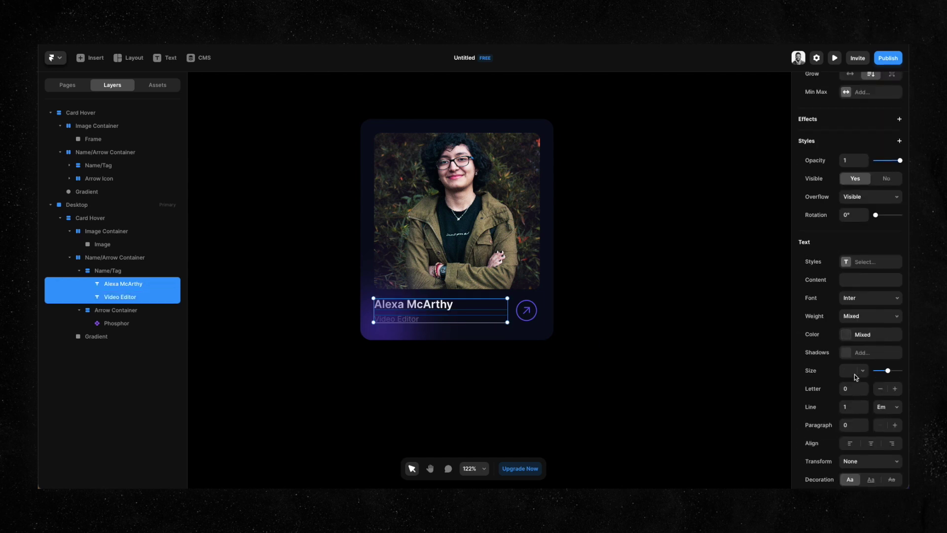
click(898, 141)
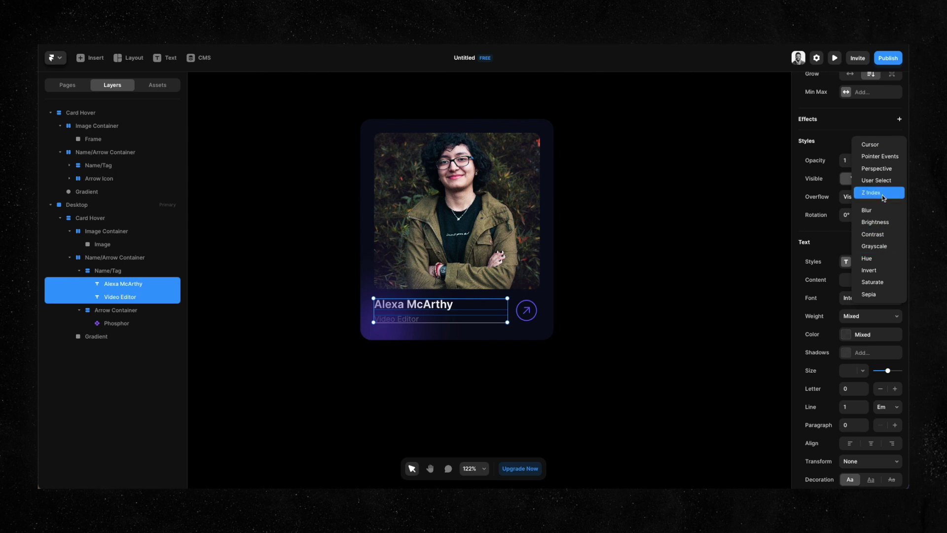
key(Escape)
click(866, 230)
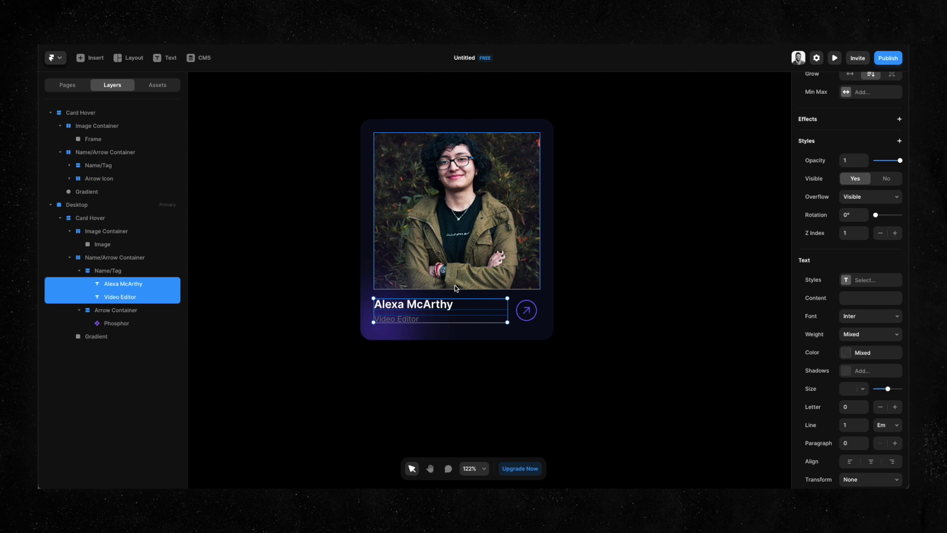
Add a Z index to the Image Container so the photo sits above the glow.
click(478, 256)
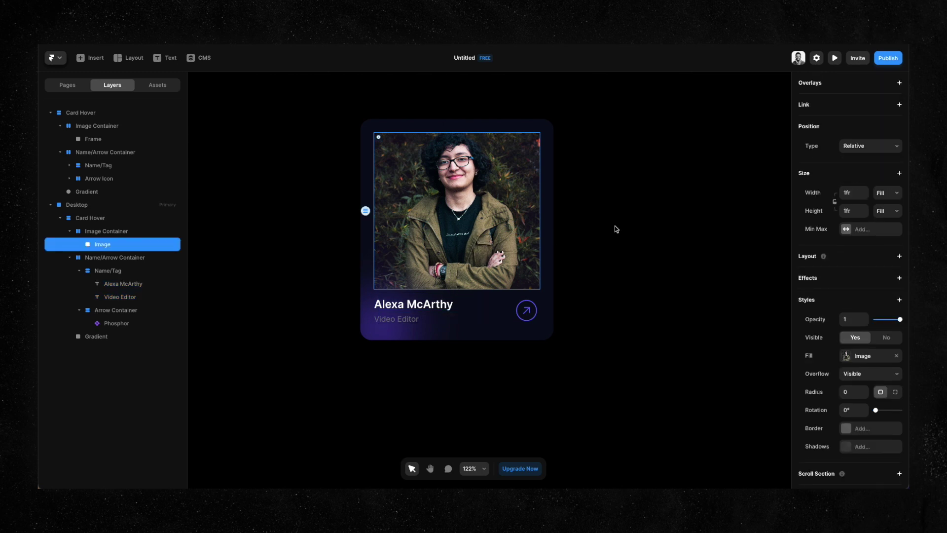
click(119, 233)
scroll(905, 329, down, 1)
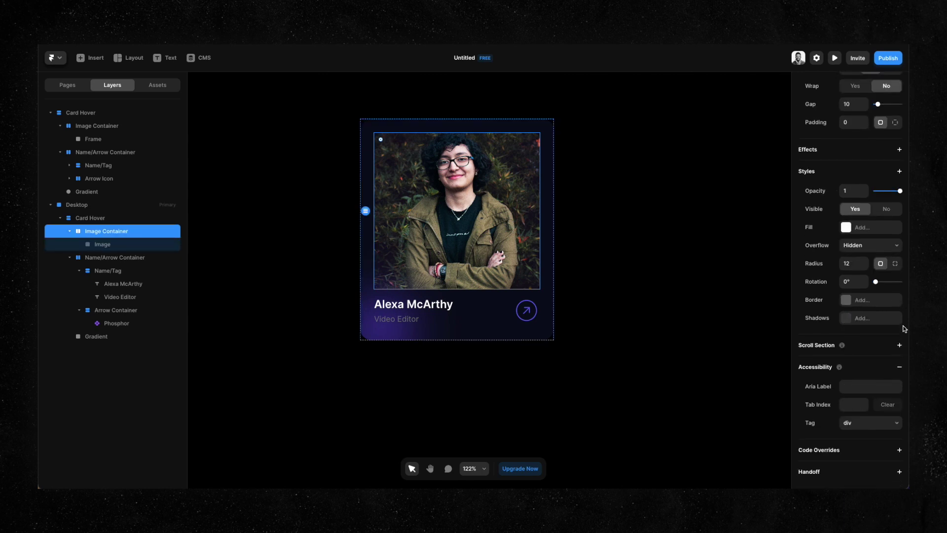
click(899, 172)
click(883, 227)
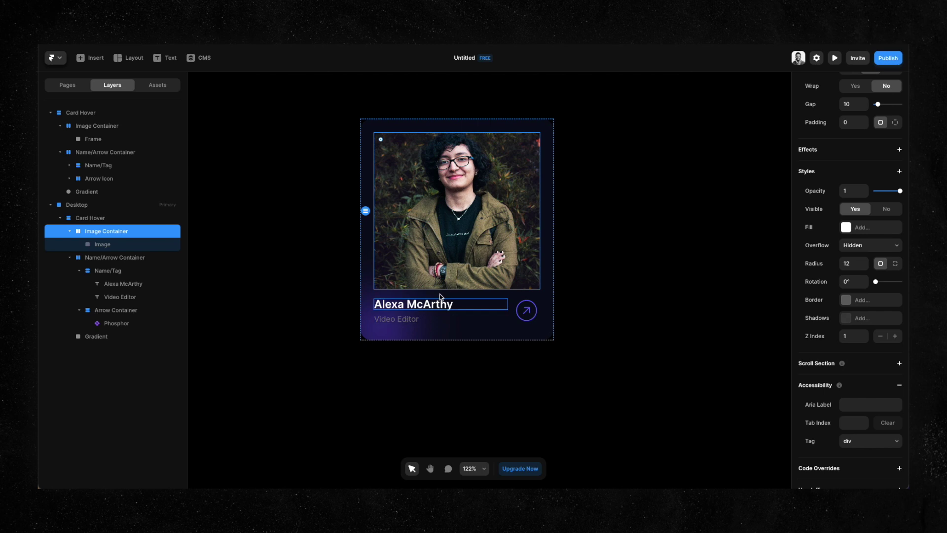
Give the Arrow Container a Z index of 2, then zoom out to fit the page.
click(536, 306)
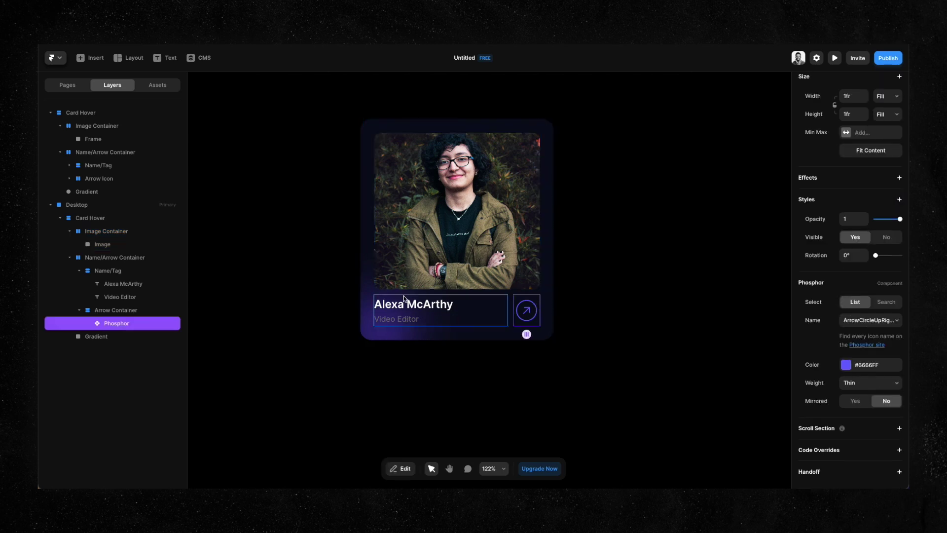
click(125, 311)
click(77, 311)
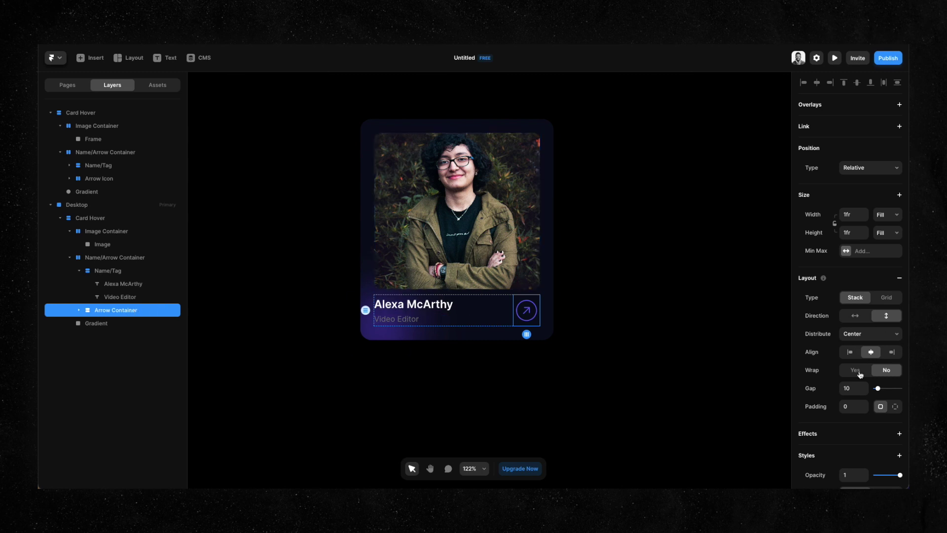
scroll(888, 223, down, 5)
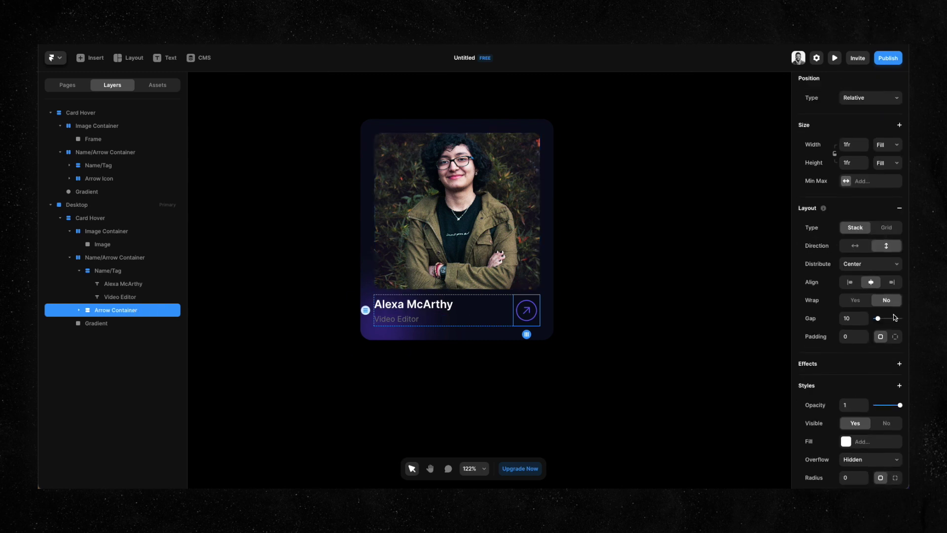
click(900, 278)
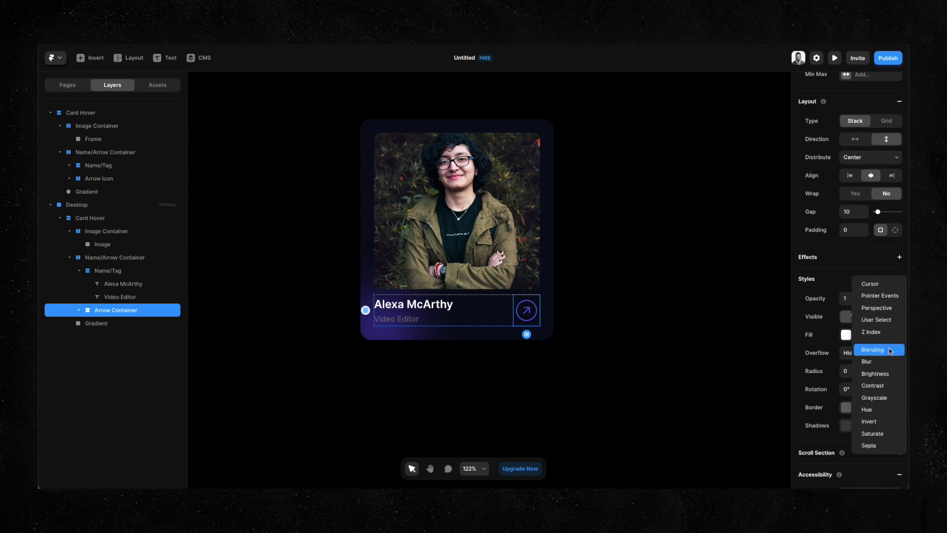
click(871, 429)
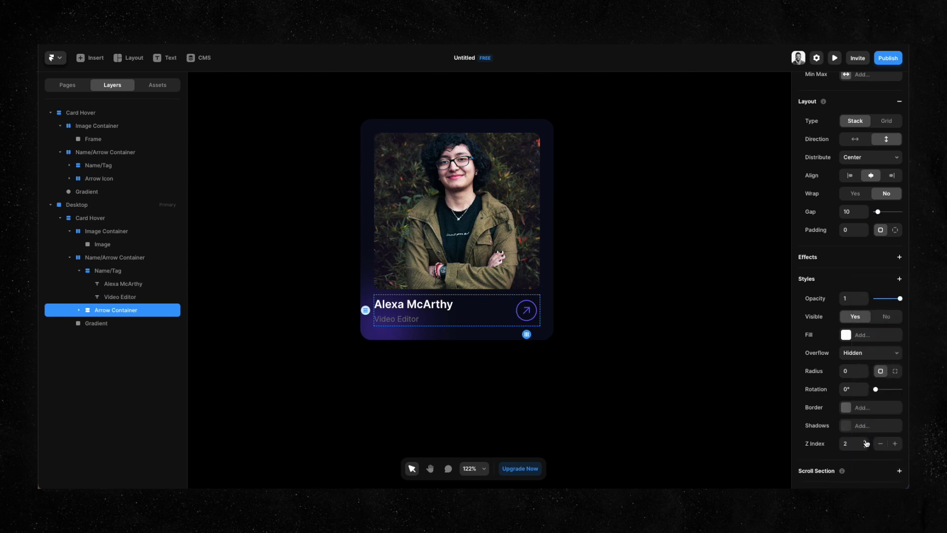
click(374, 341)
key(shift+1)
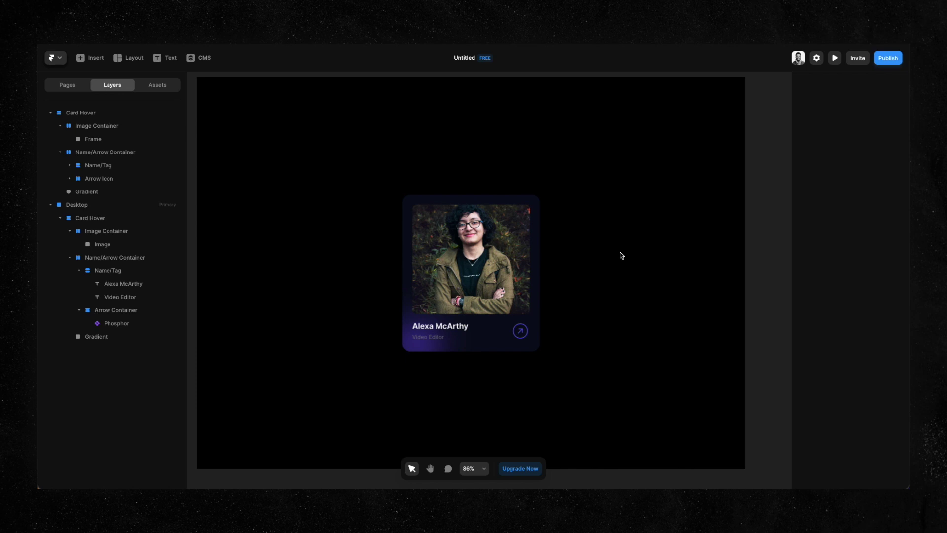
Convert the card frame into a component named Card Hover.
click(518, 204)
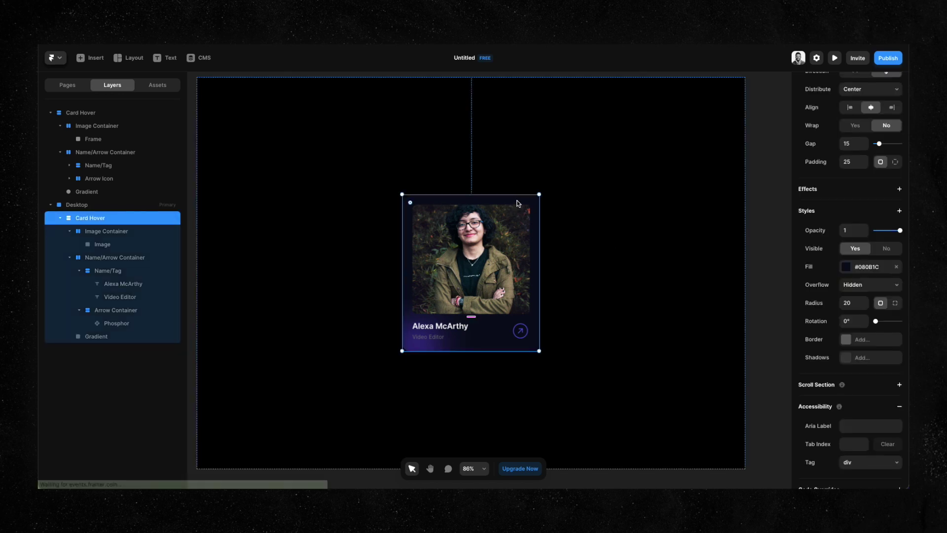
right_click(519, 203)
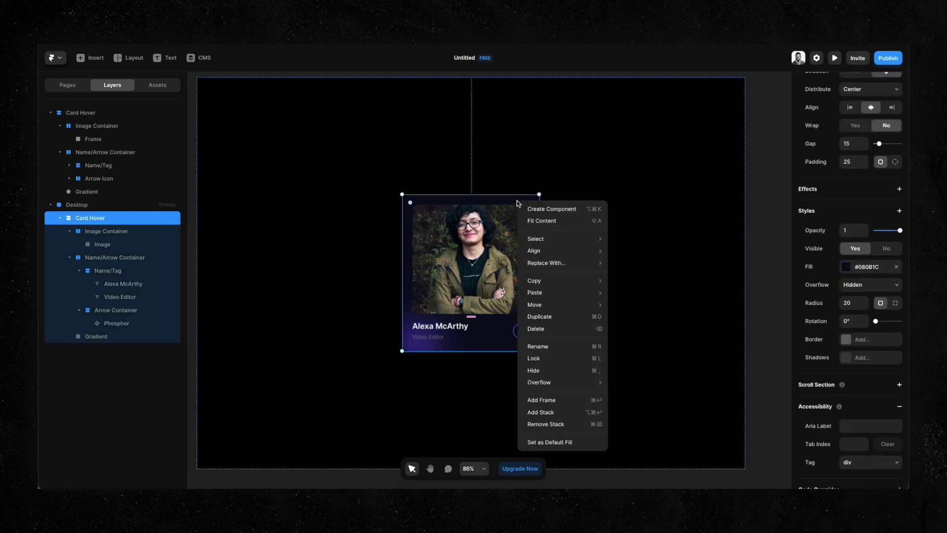
click(543, 211)
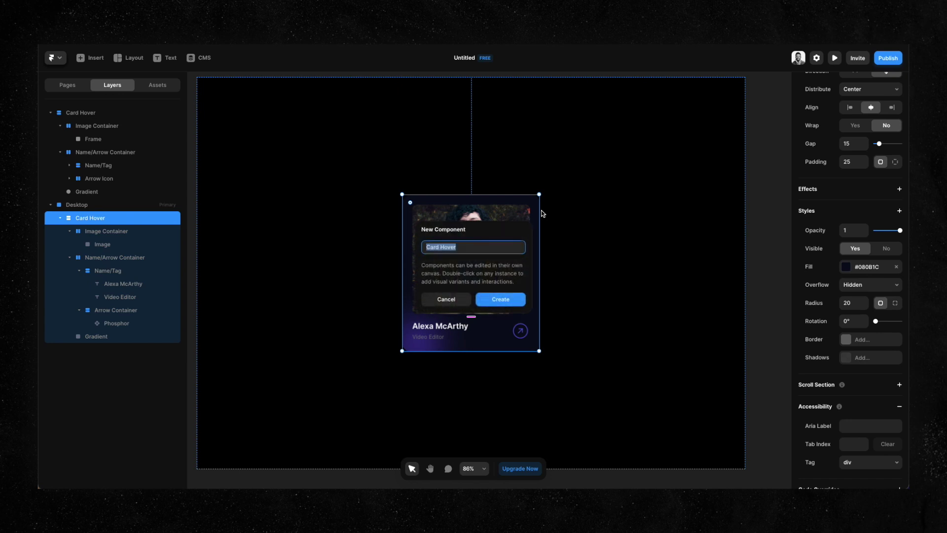
click(501, 299)
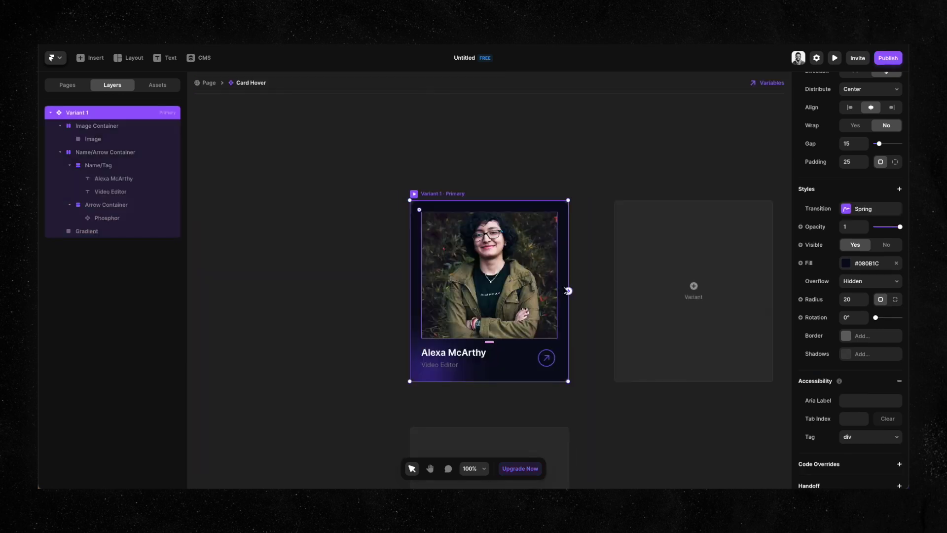
click(585, 159)
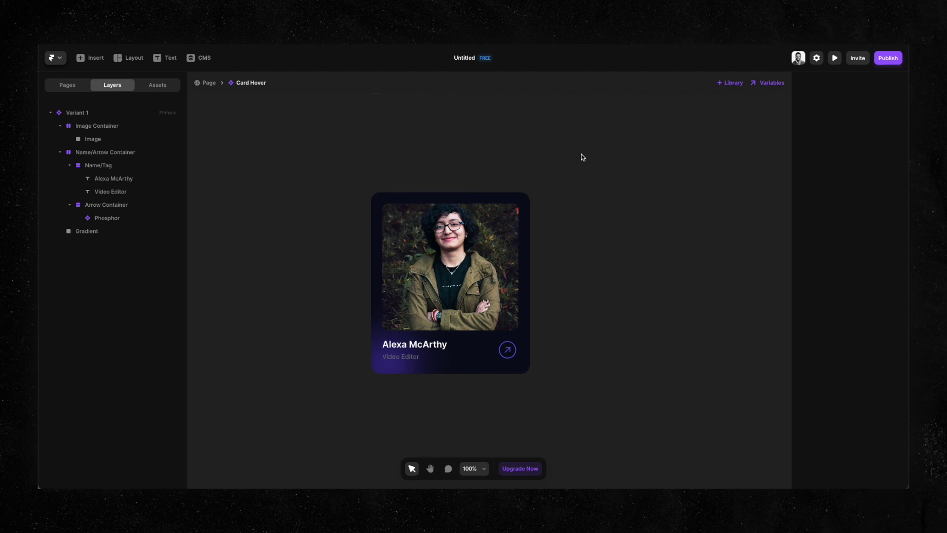
key(ctrl+minus)
Add a Hover variant to the Card Hover component.
click(504, 167)
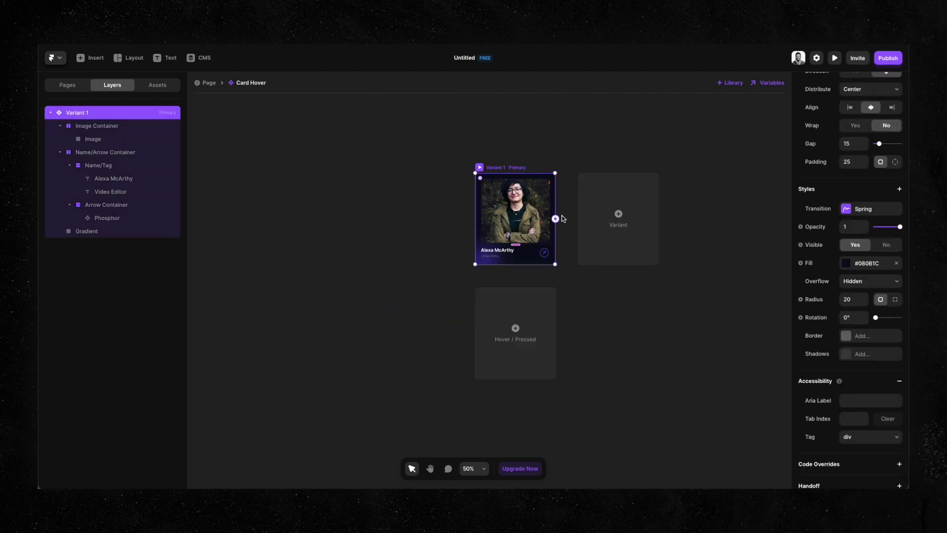
click(516, 328)
click(534, 326)
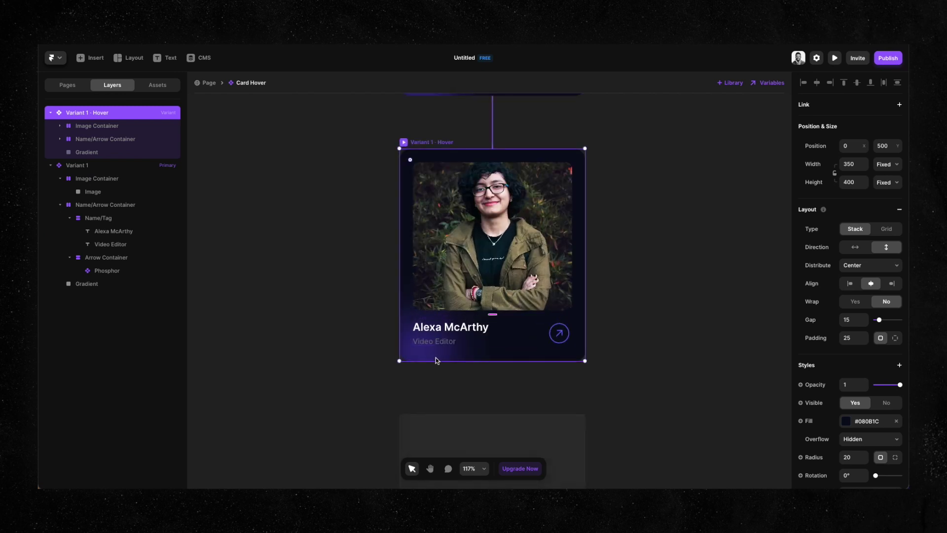
scroll(325, 230, down, 6)
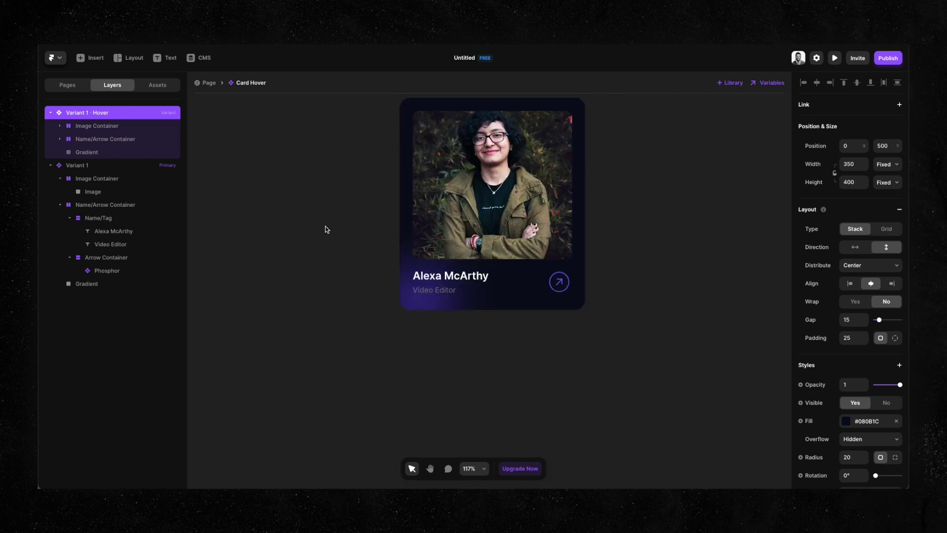
In the Hover variant, enlarge the Gradient to 627×627 to fill the card and turn the arrow #FFFFFF.
click(416, 303)
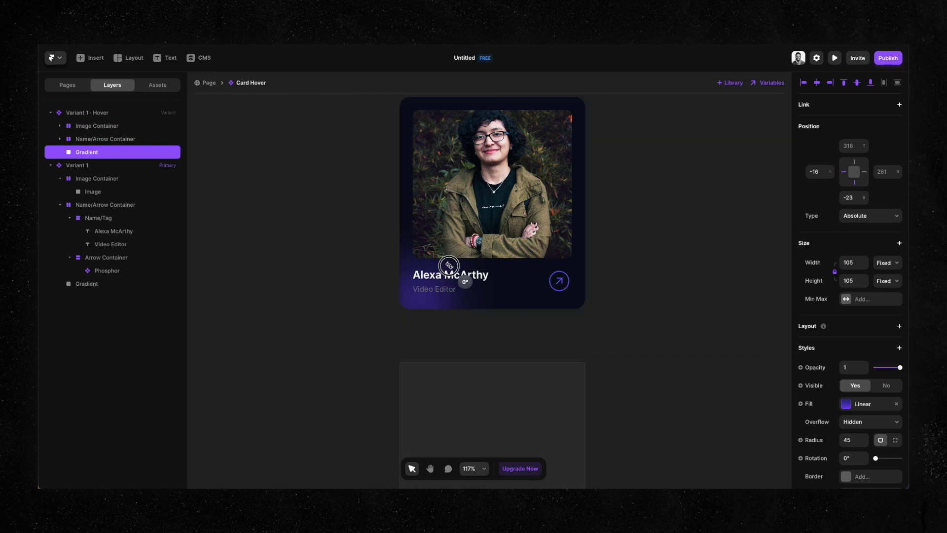
drag(447, 265, 595, 136)
click(610, 249)
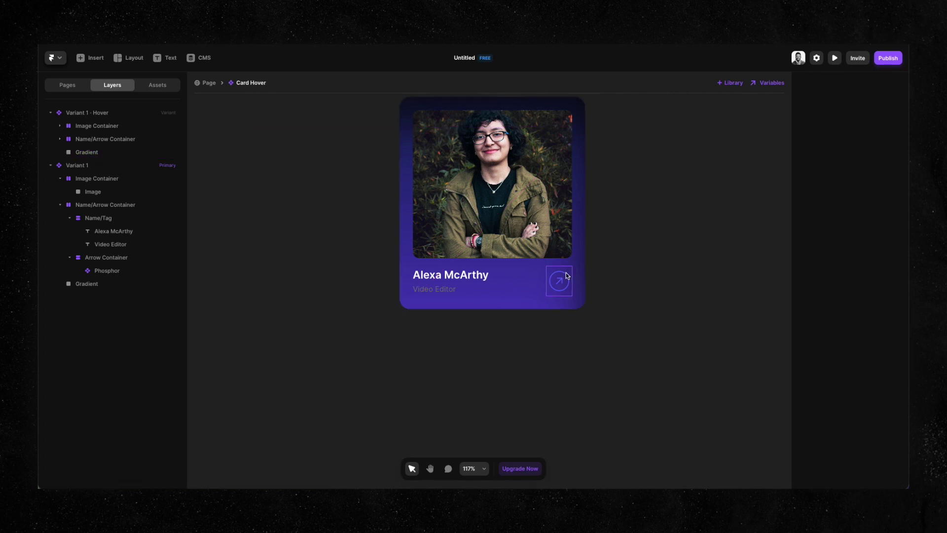
click(565, 279)
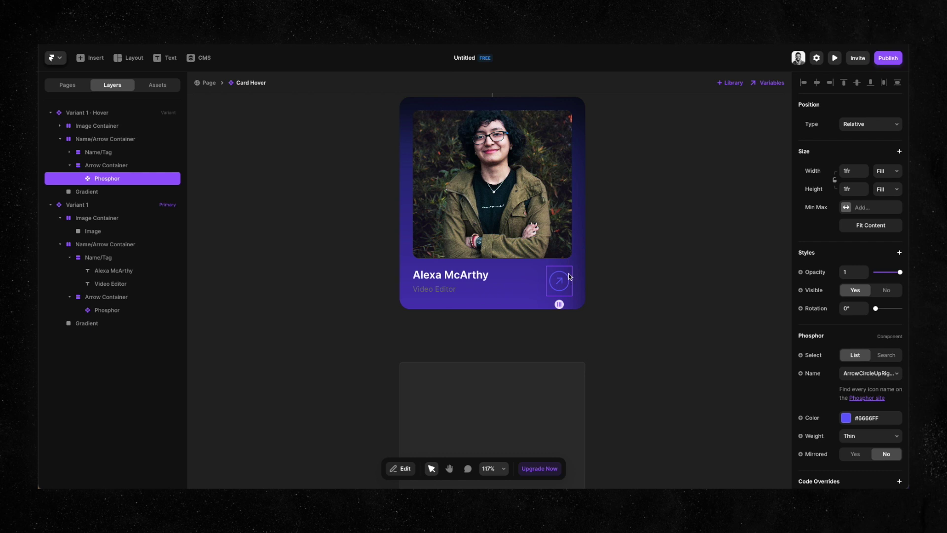
click(846, 417)
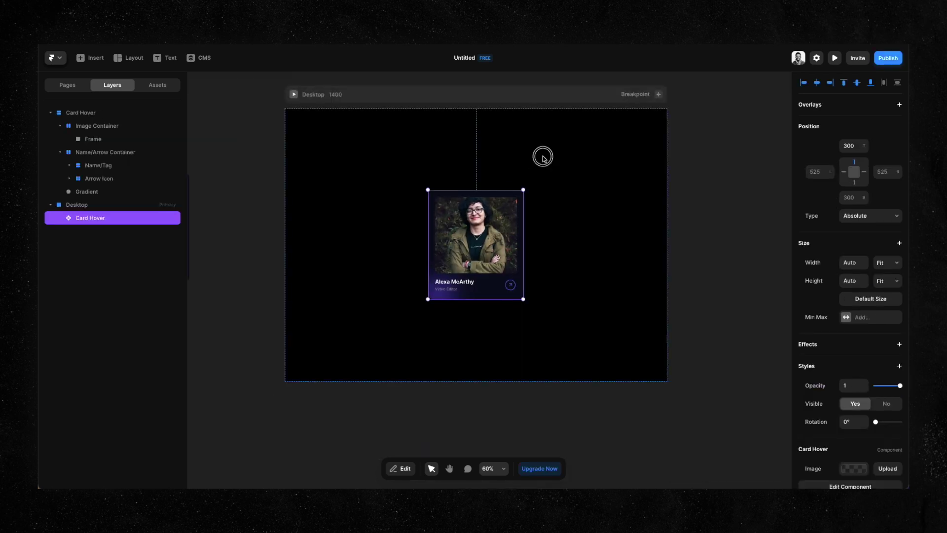
click(298, 97)
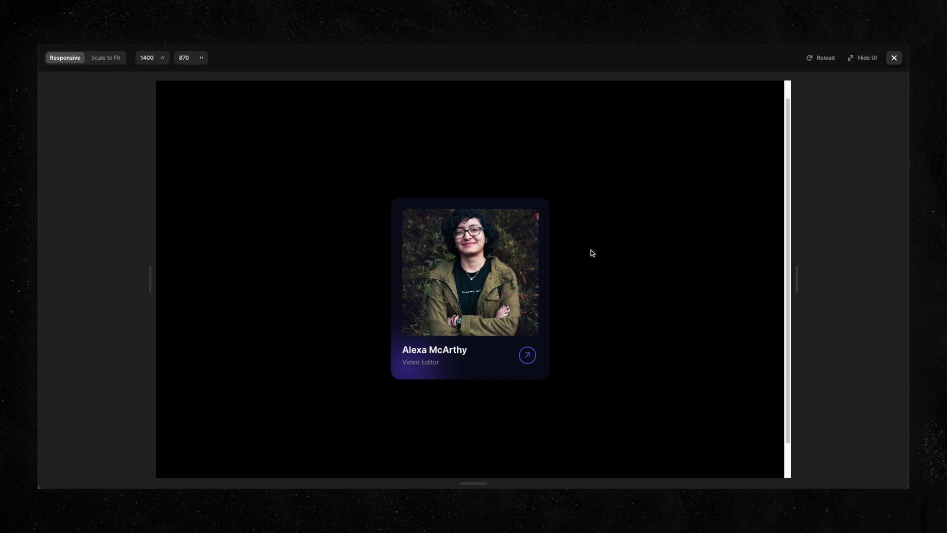
key(Escape)
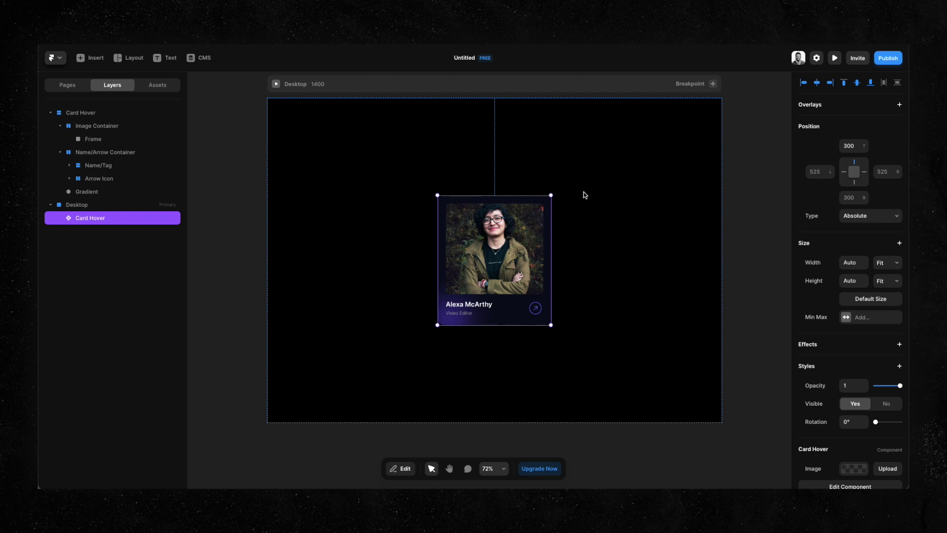
key(super+p)
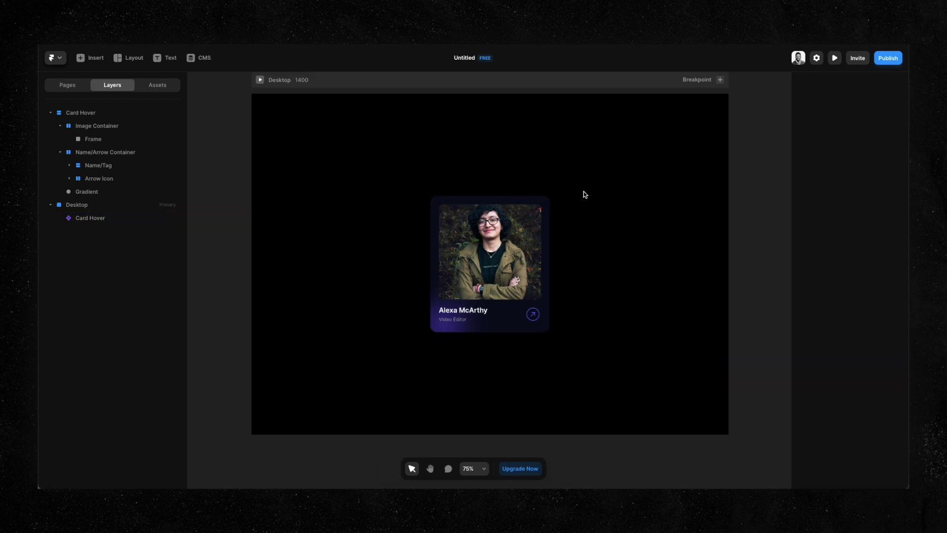